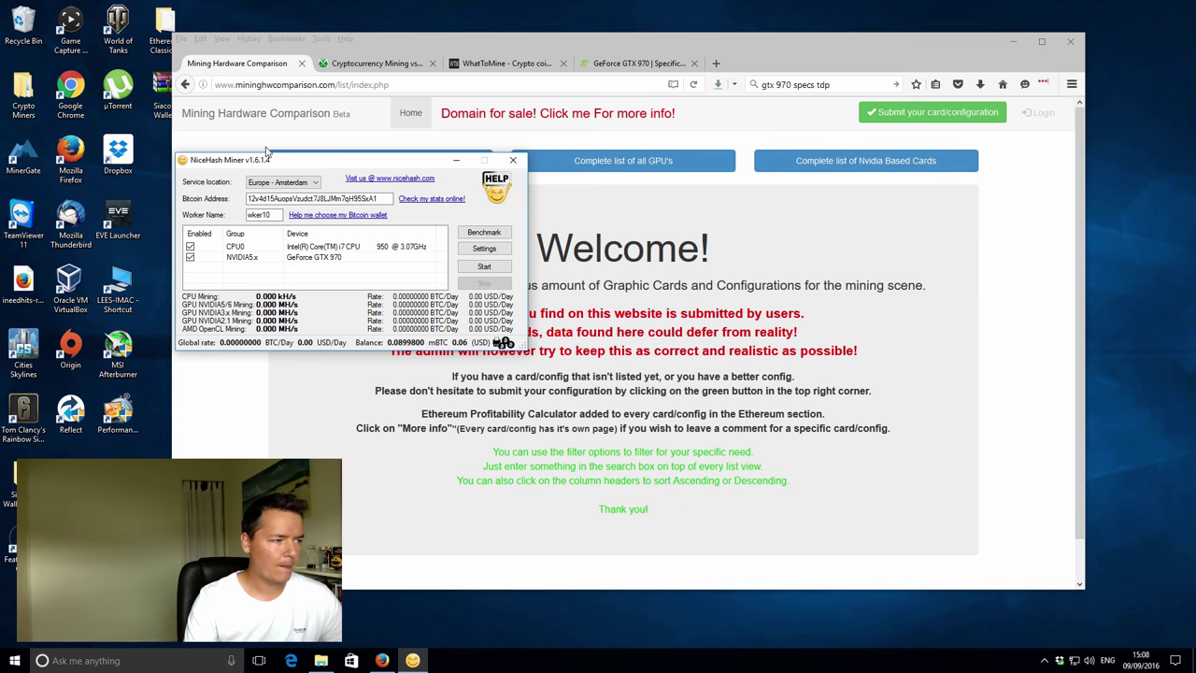
Open the NiceHash Miner benchmark window and start benchmarking the enabled algorithms.
click(495, 234)
drag(370, 97, 630, 96)
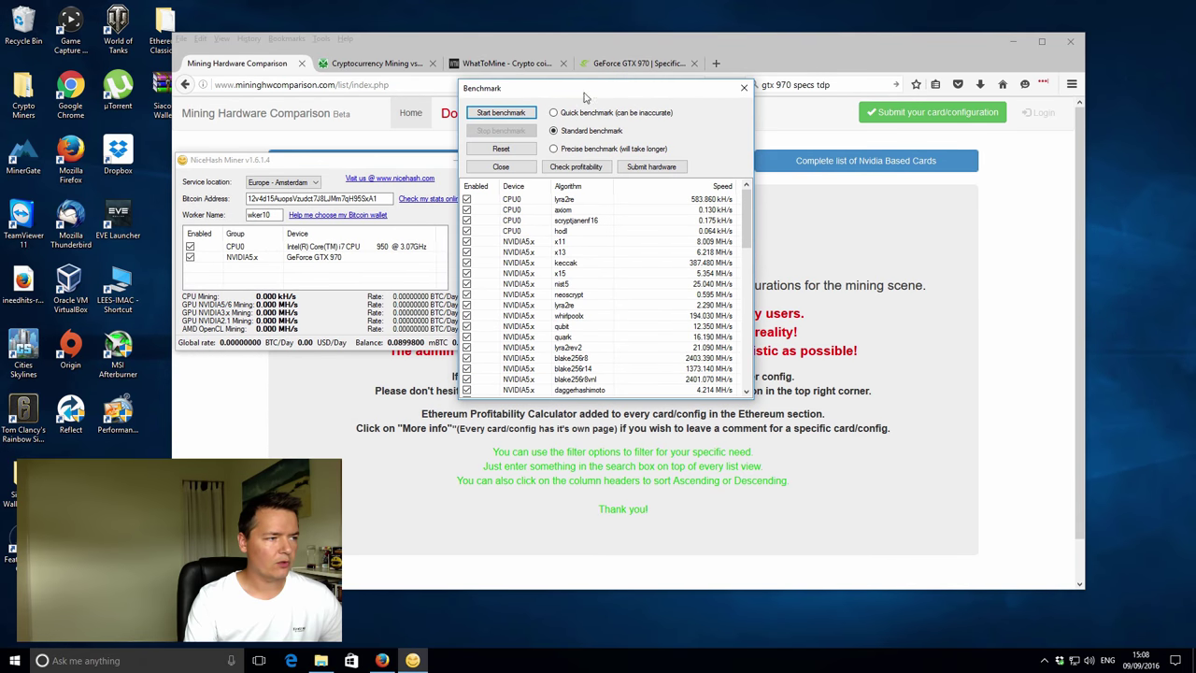
click(529, 114)
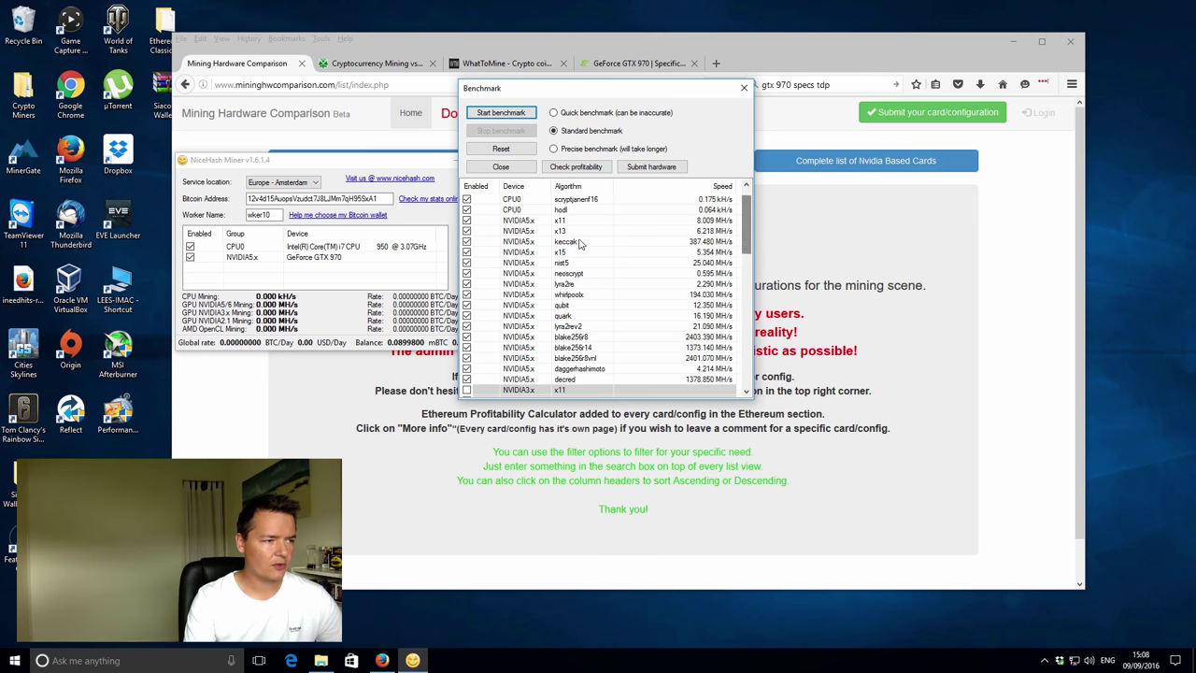
Review the CPU lyra2re and hodl speeds and GTX 970 x11 and daggerhashimoto (4.214 MH/s) speeds.
scroll(645, 229, up, 1)
click(575, 200)
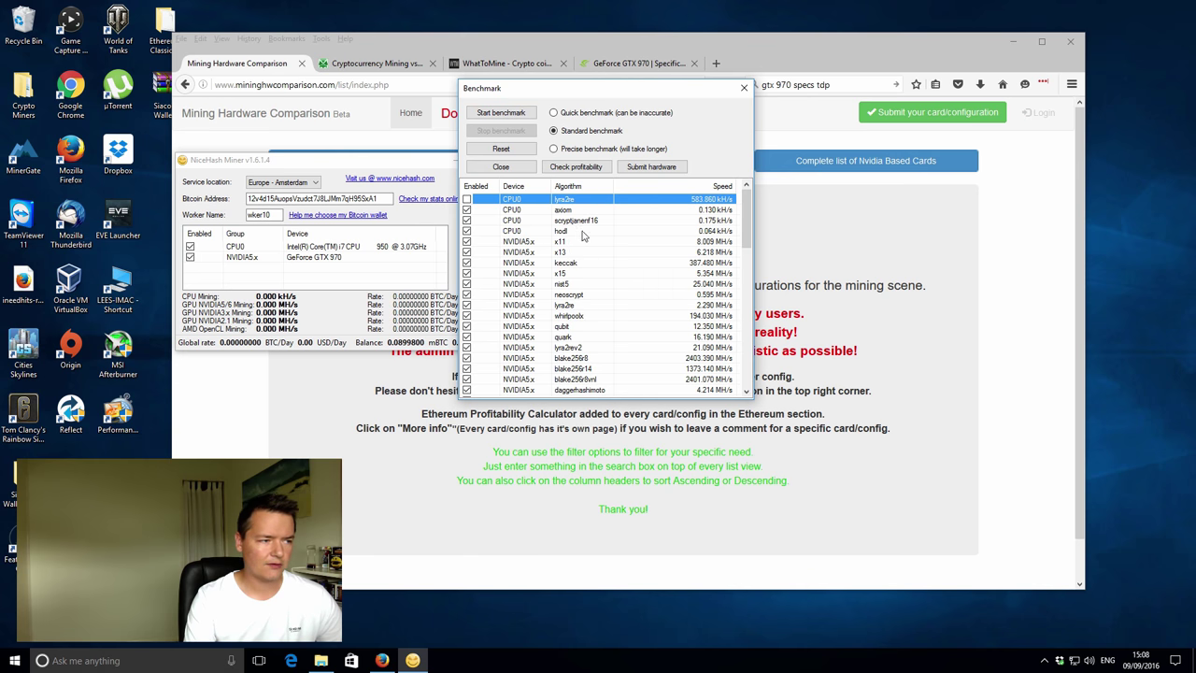
click(583, 232)
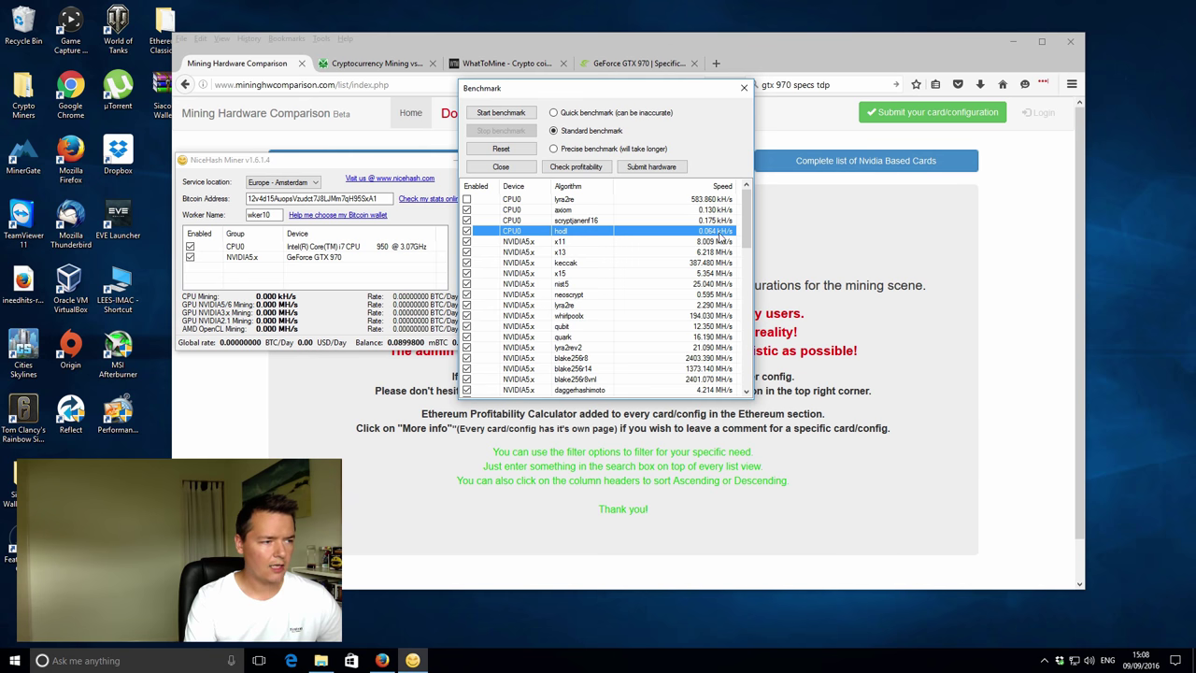
scroll(746, 229, down, 1)
click(584, 214)
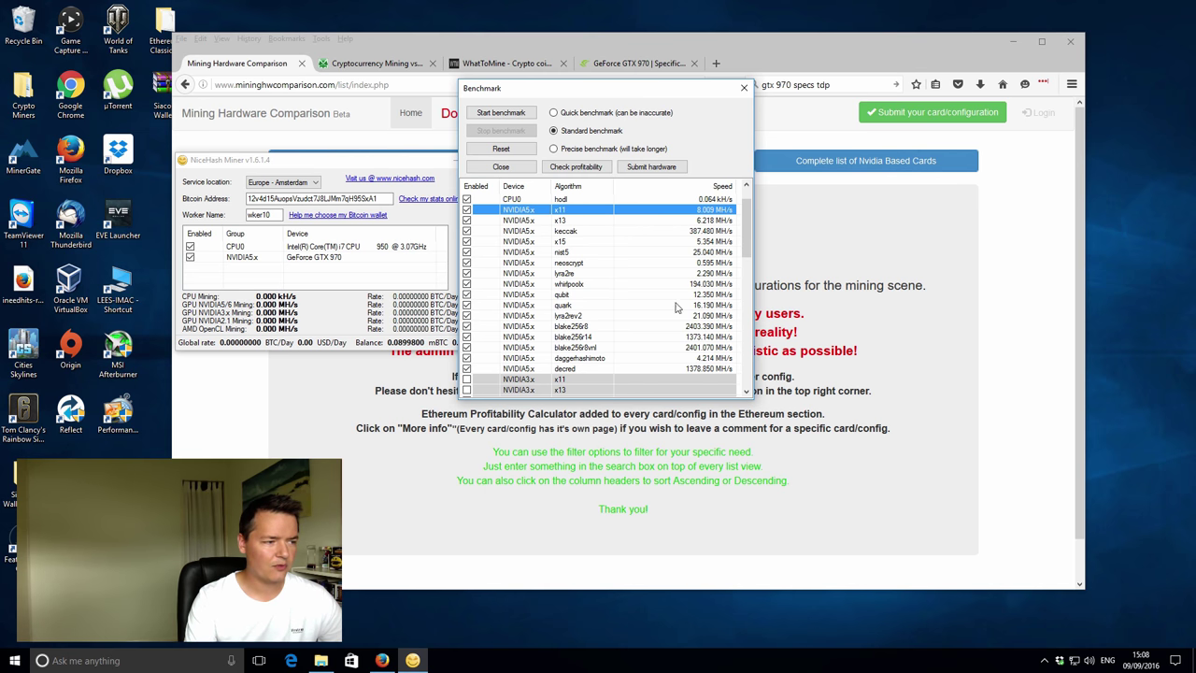
click(657, 360)
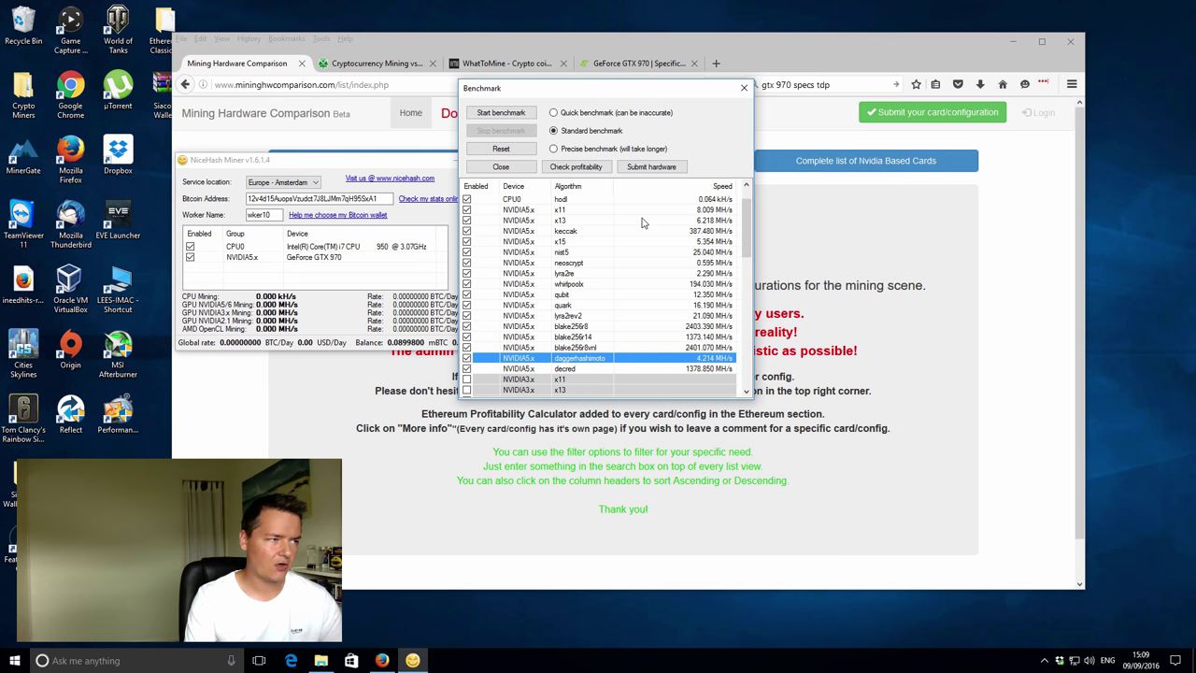
drag(603, 91, 371, 182)
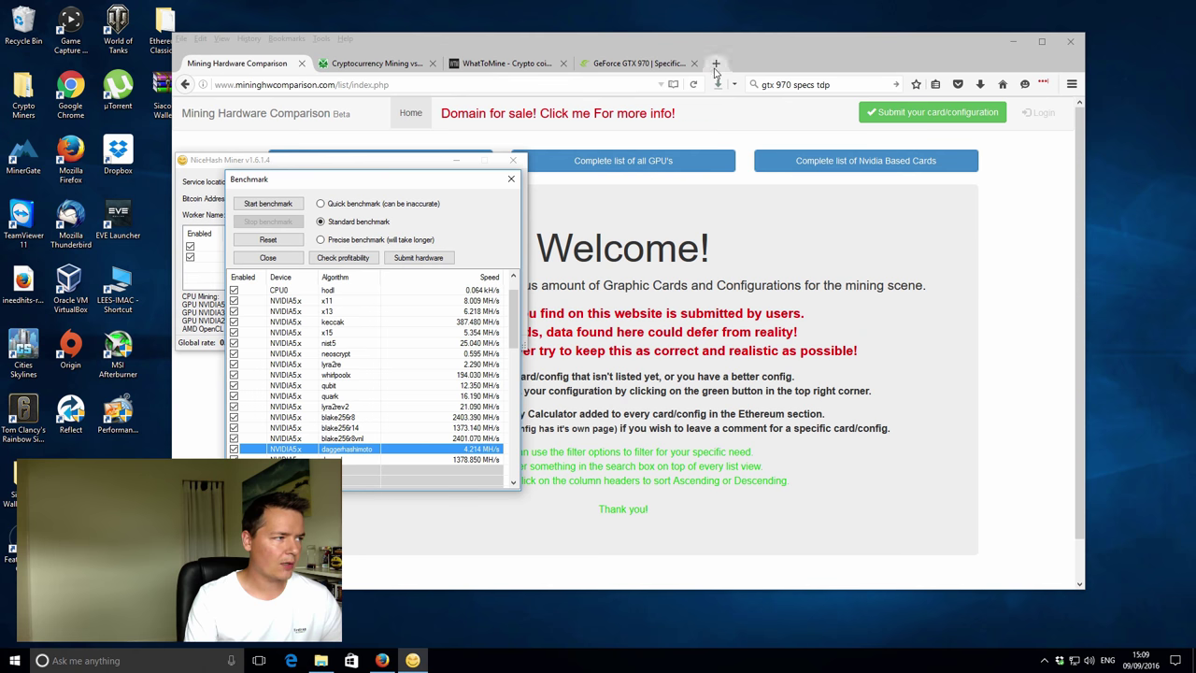
Open the complete list of Nvidia-based cards and filter it to 'gtx 970'.
click(257, 65)
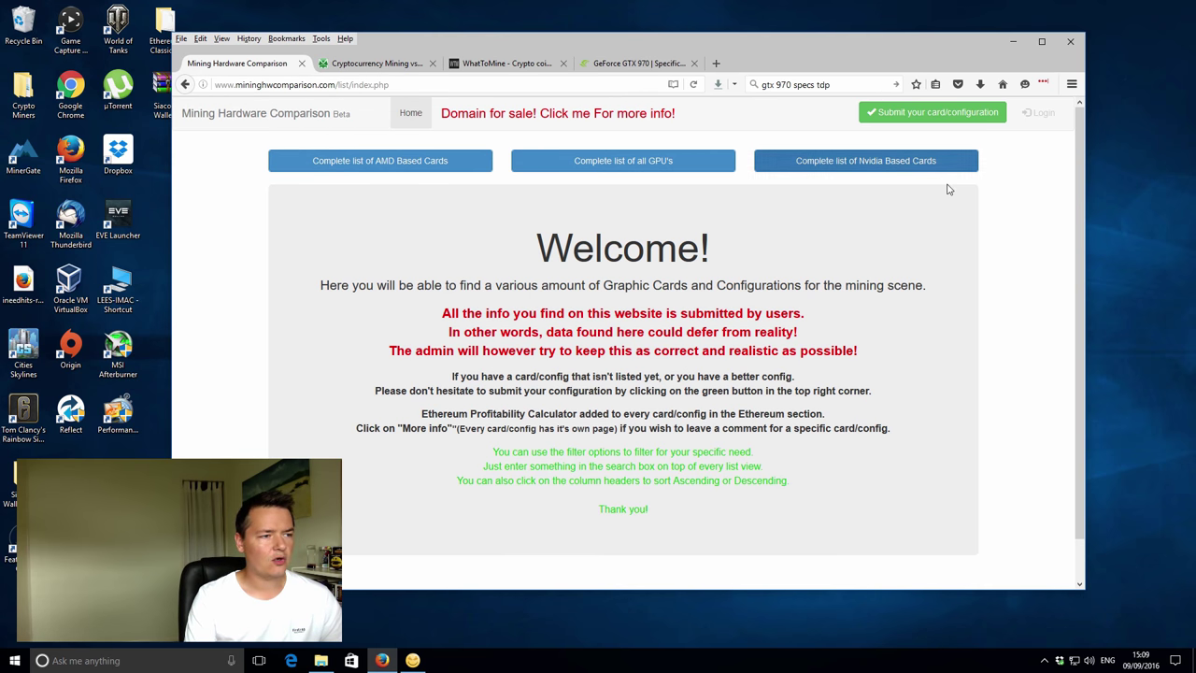
click(830, 163)
click(524, 194)
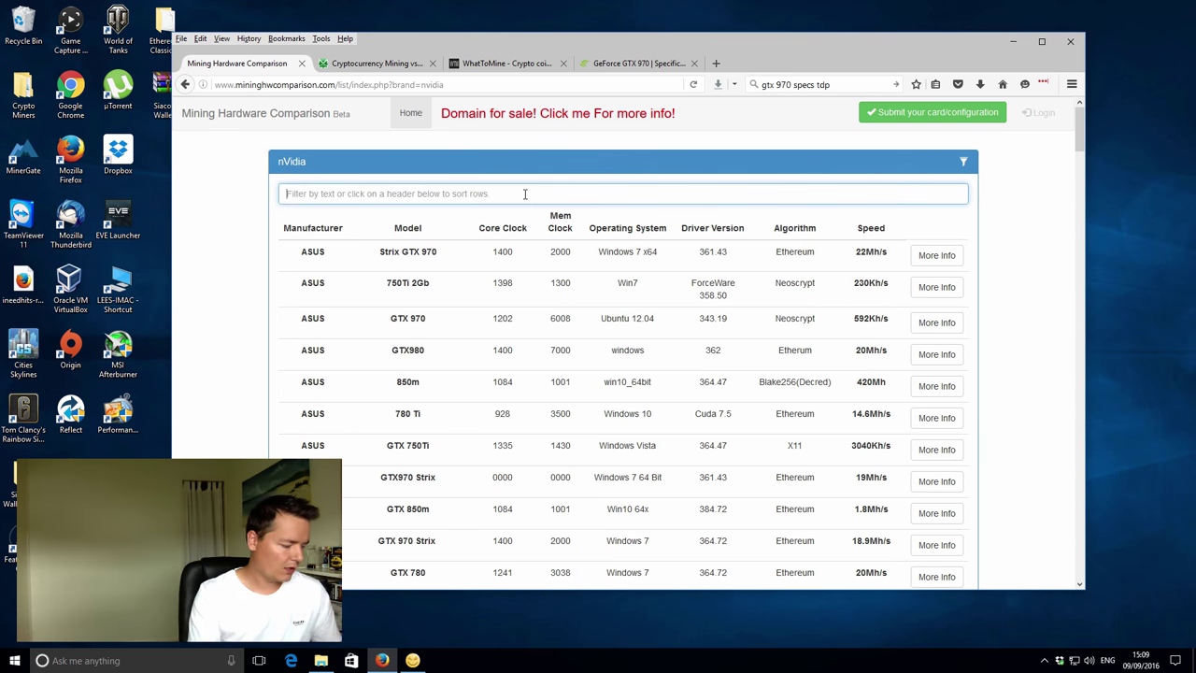
text(gtx )
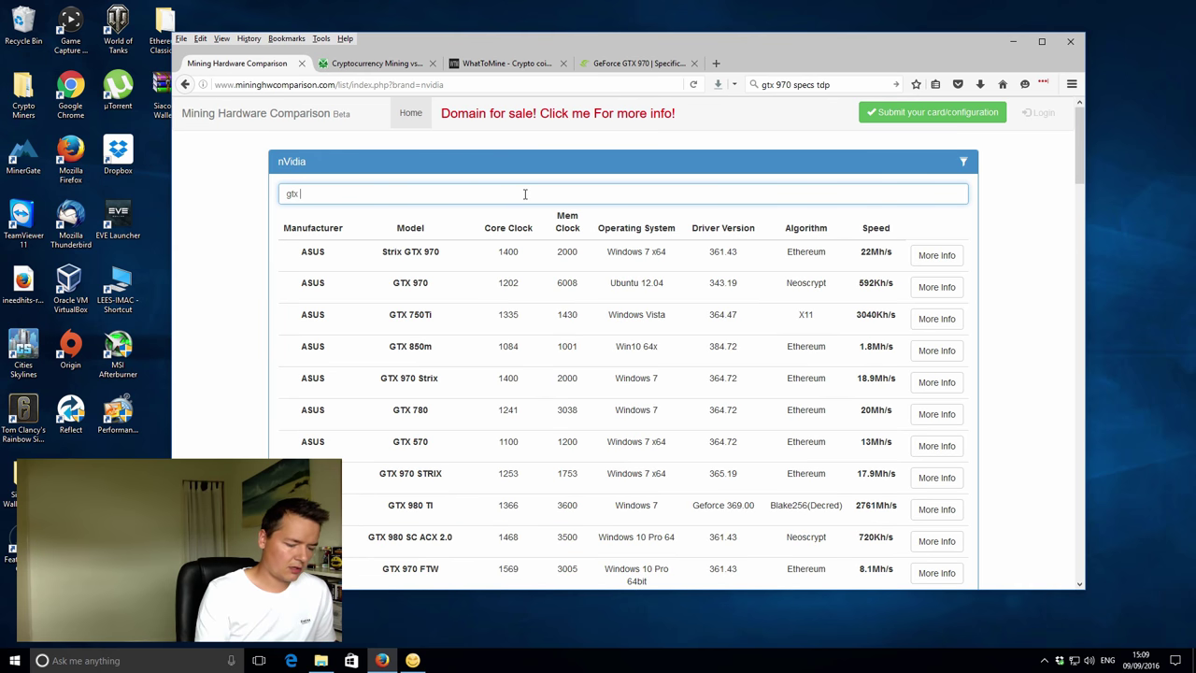
text(970)
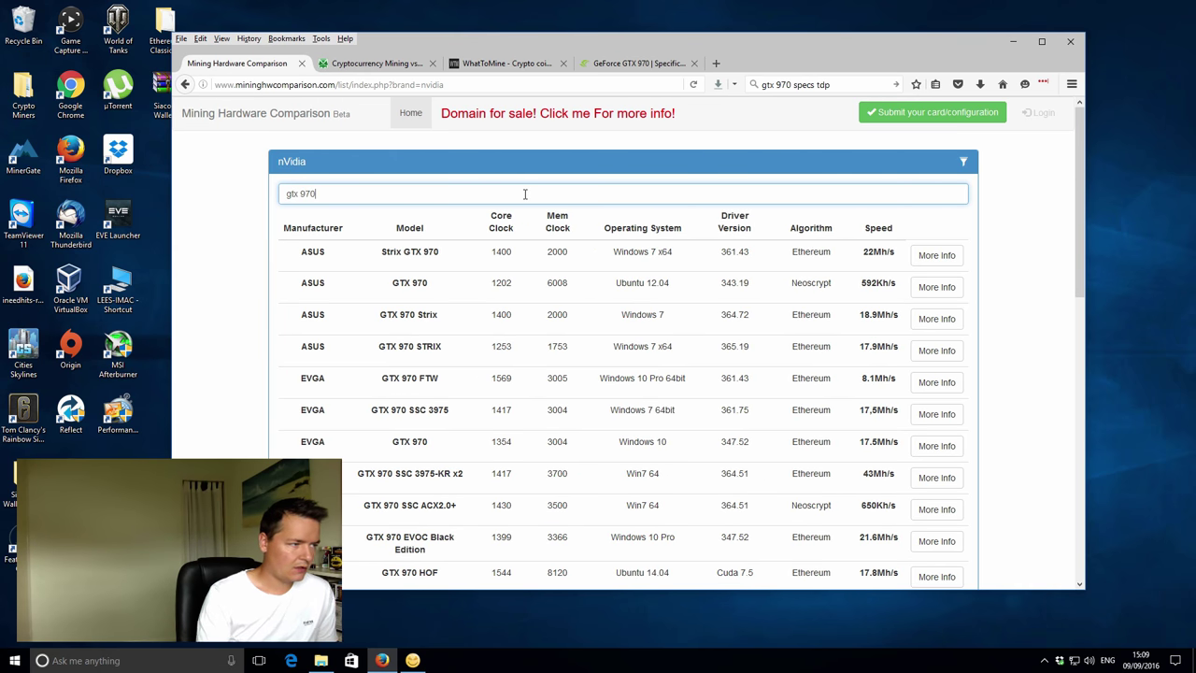
scroll(503, 238, down, 1)
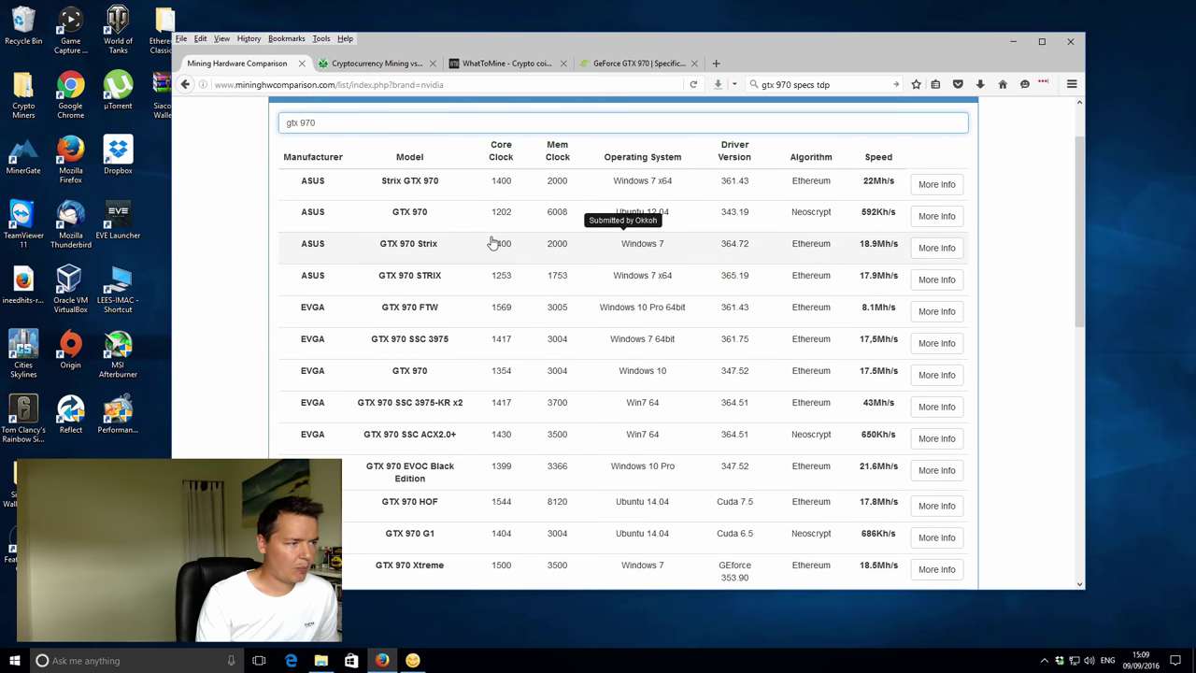
scroll(496, 240, up, 1)
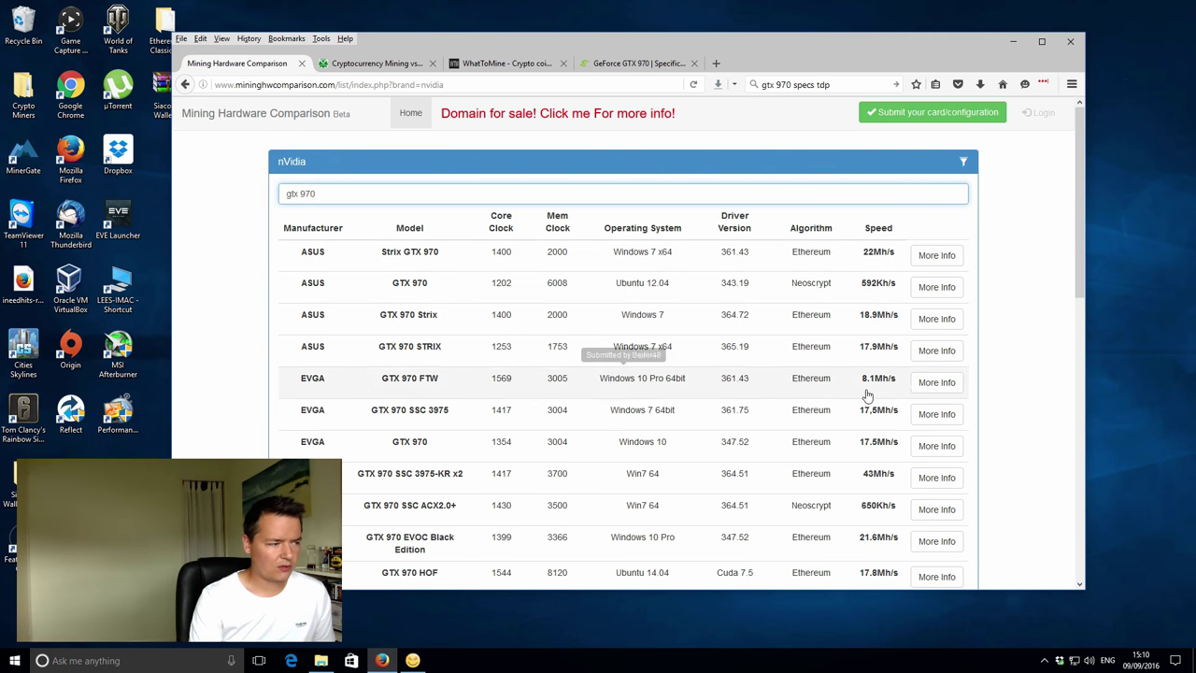
scroll(867, 395, down, 3)
scroll(867, 395, up, 3)
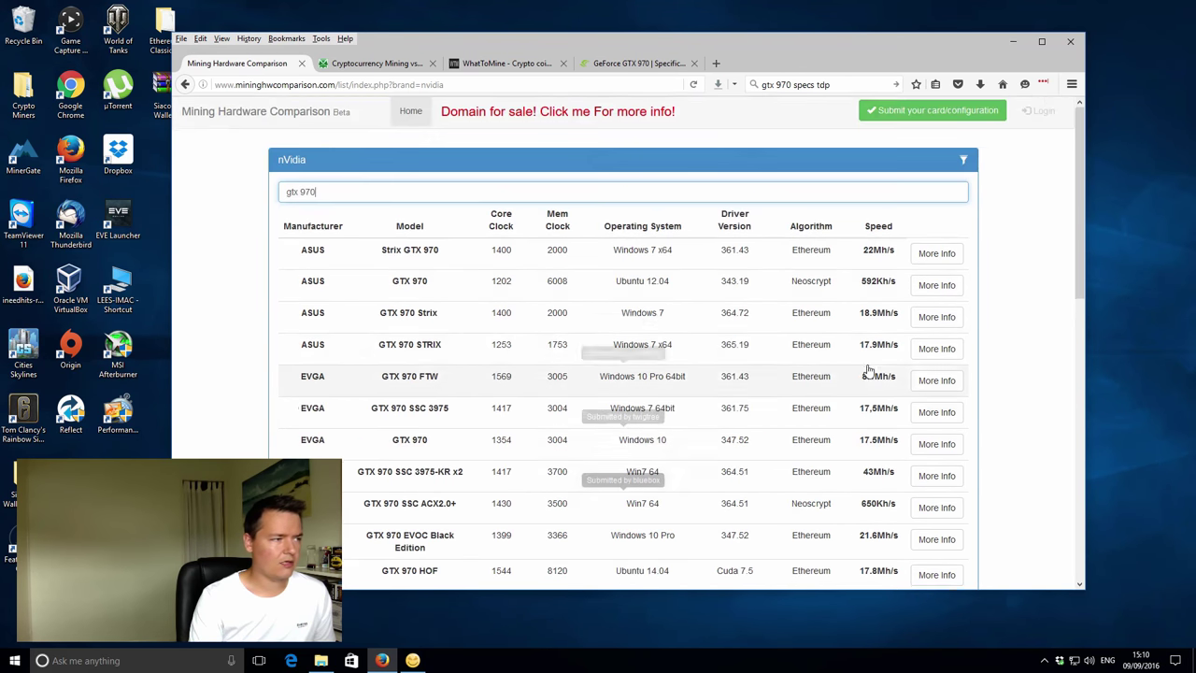
Sort the filtered GTX 970 results by the Algorithm column.
text(ethereum)
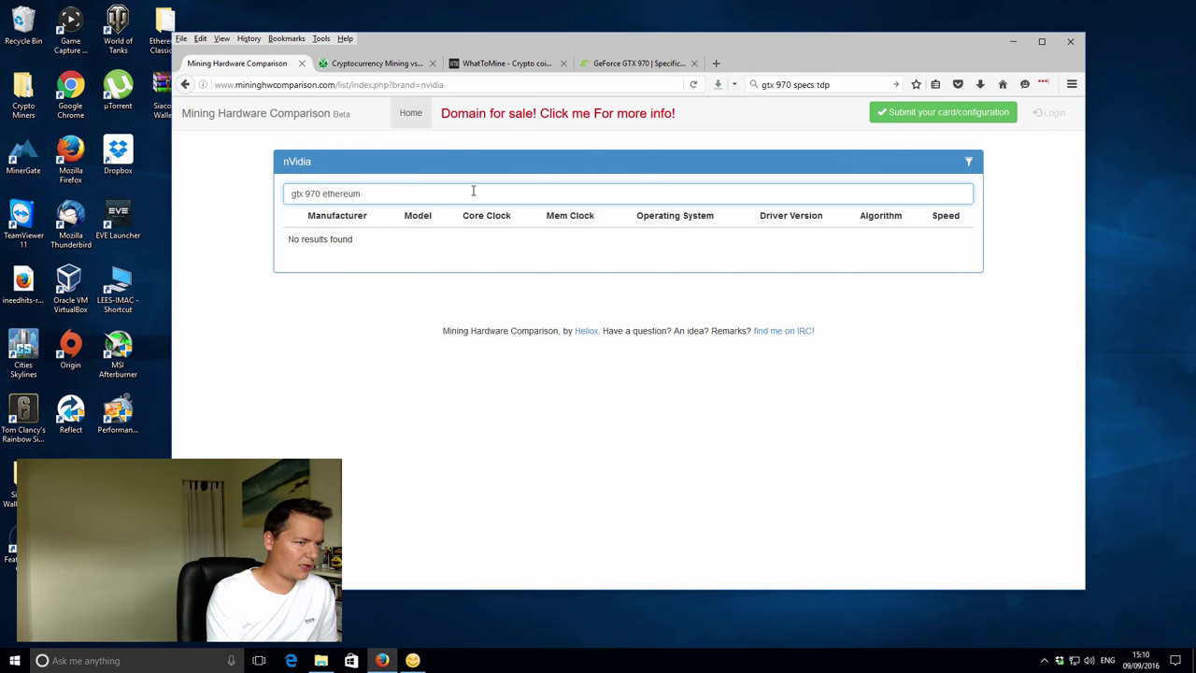
key(BackSpace)
key(BackSpace)
key(BackSpace)
key(BackSpace)
key(BackSpace)
key(BackSpace)
key(BackSpace)
key(BackSpace)
key(BackSpace)
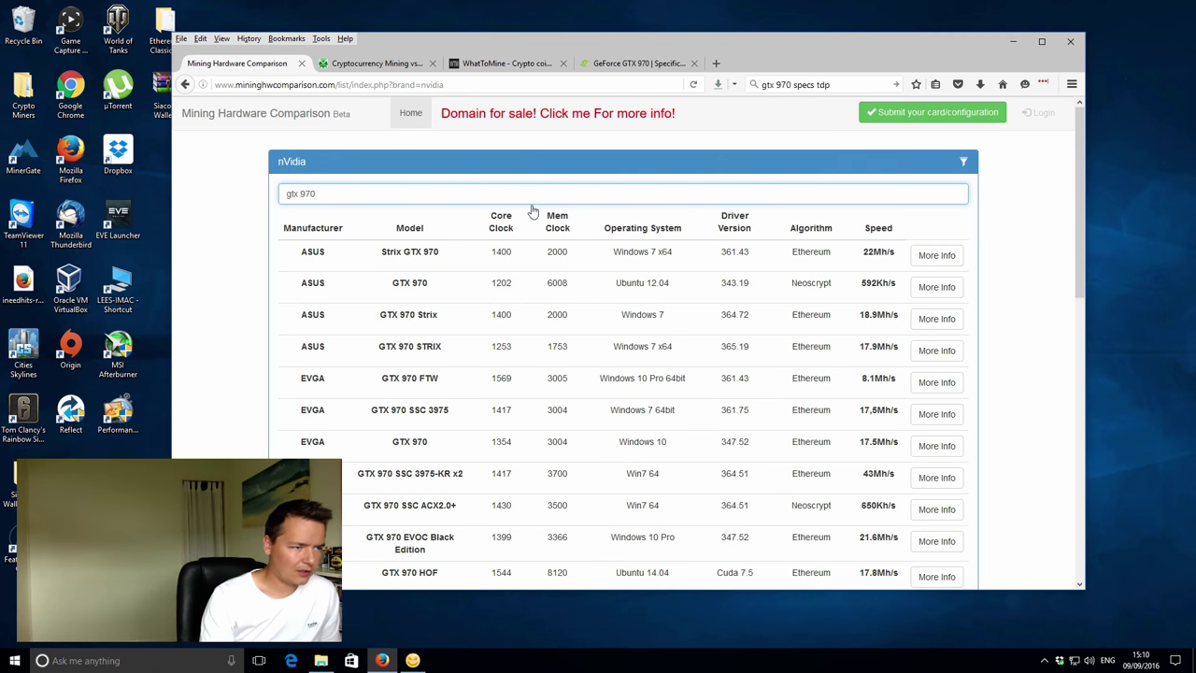
click(820, 229)
scroll(827, 285, down, 4)
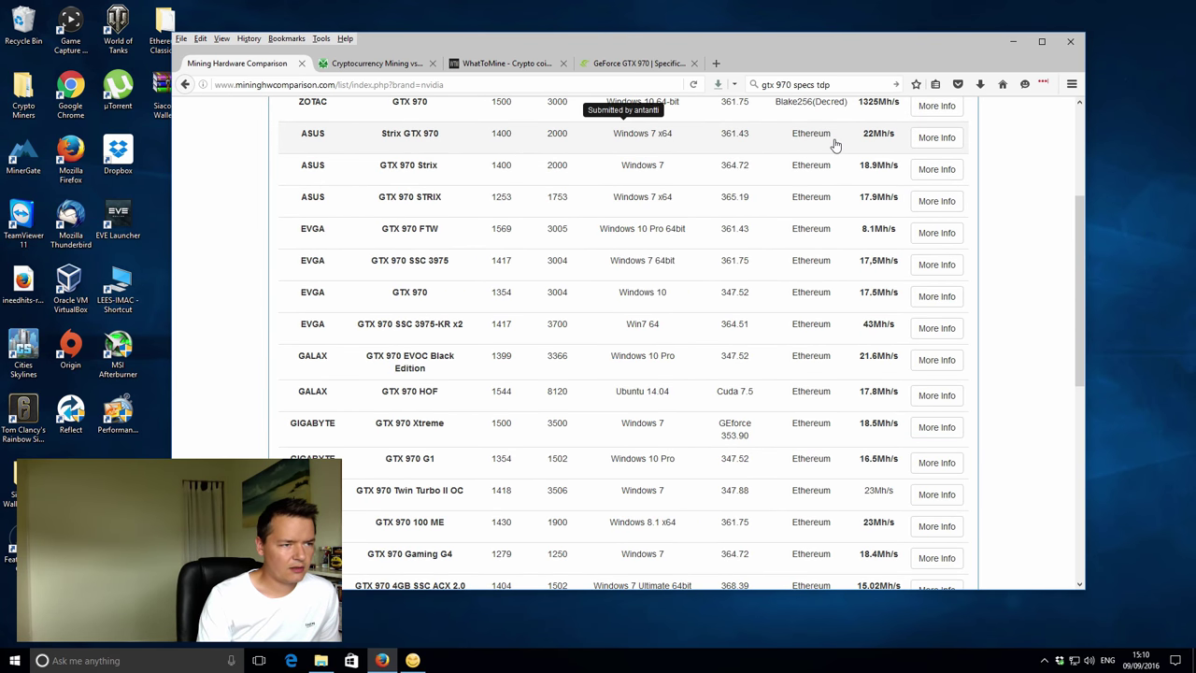
scroll(835, 360, up, 5)
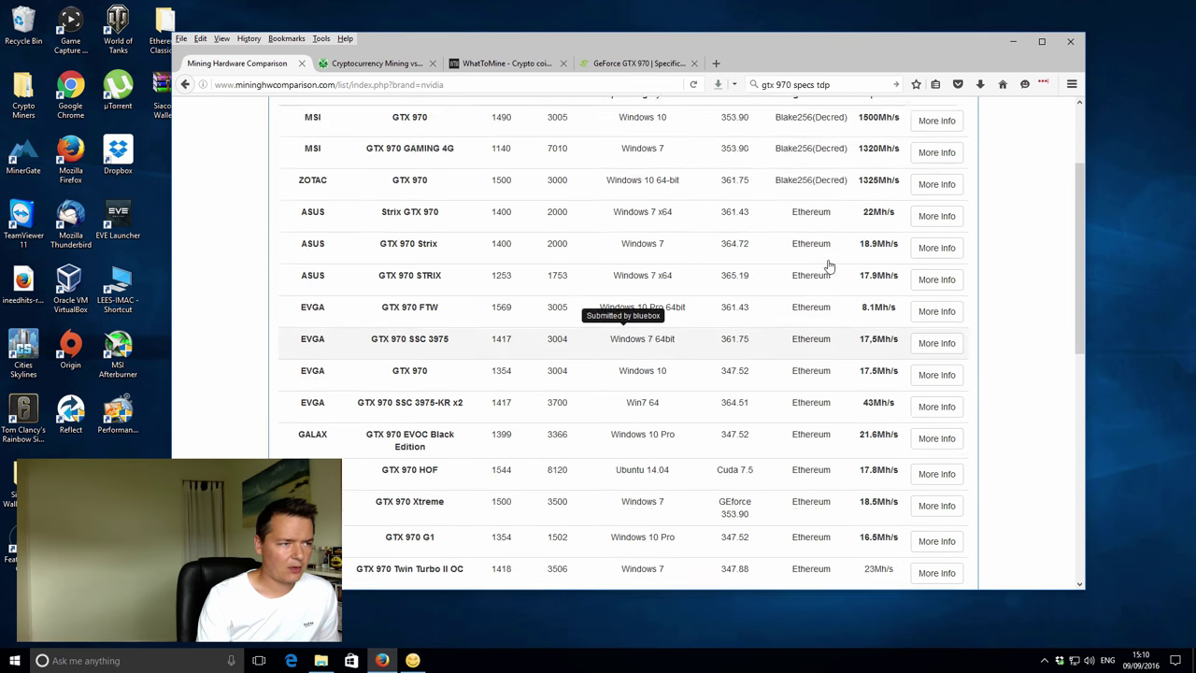
click(358, 192)
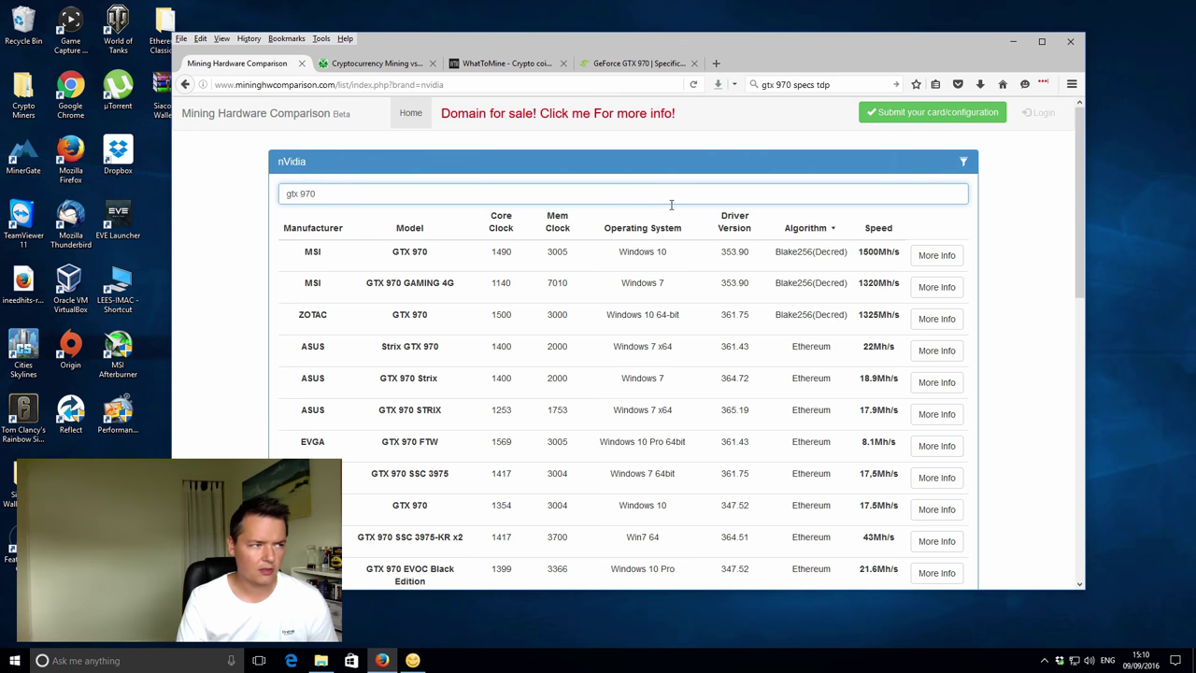
Scroll the GeForce GTX 970 specifications to Thermal and Power Specs and highlight the 145 W card power.
click(651, 65)
click(847, 84)
click(847, 84)
key(Escape)
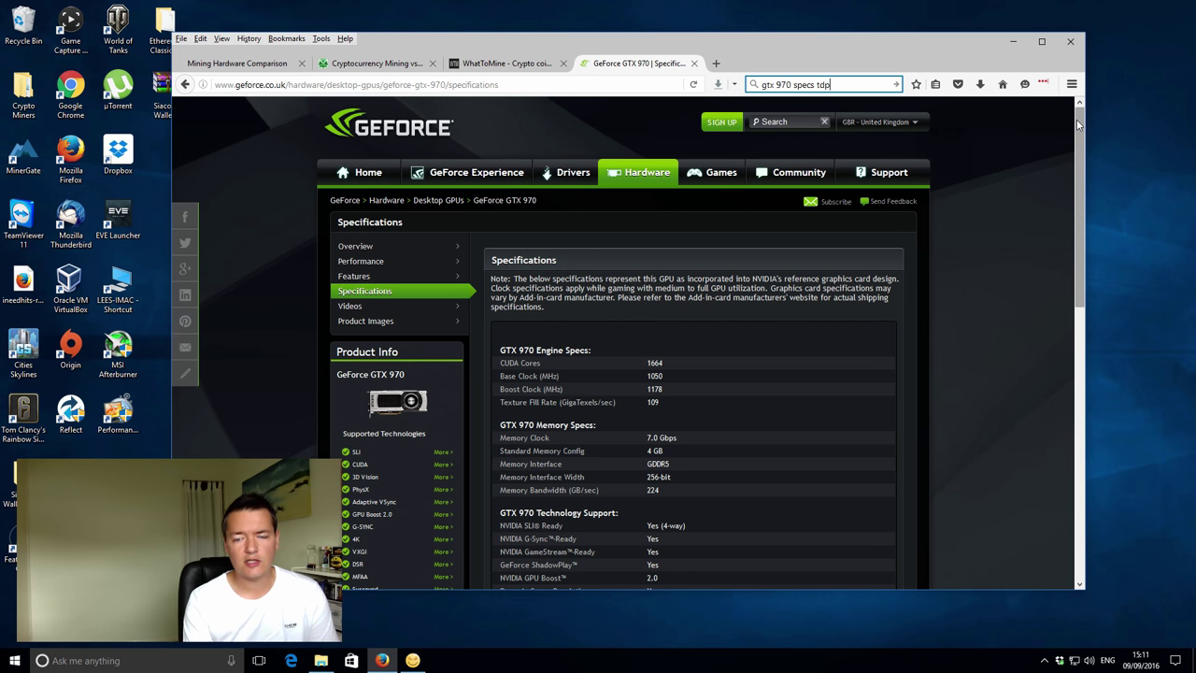
scroll(767, 429, down, 3)
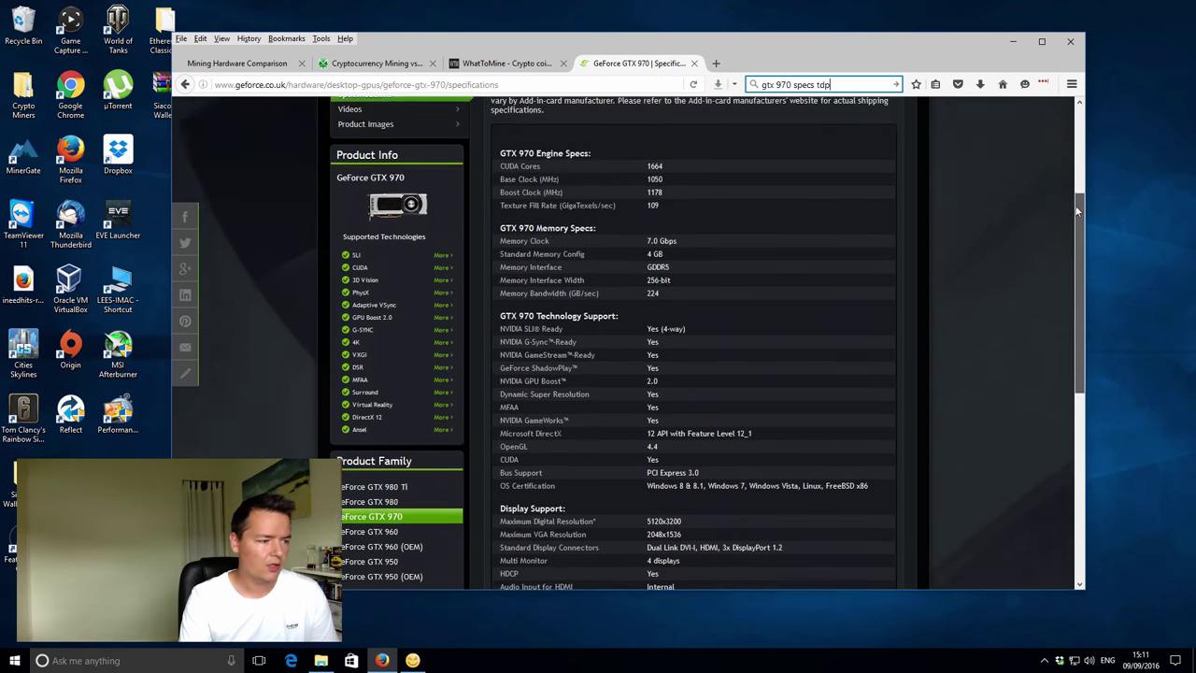
scroll(692, 440, down, 3)
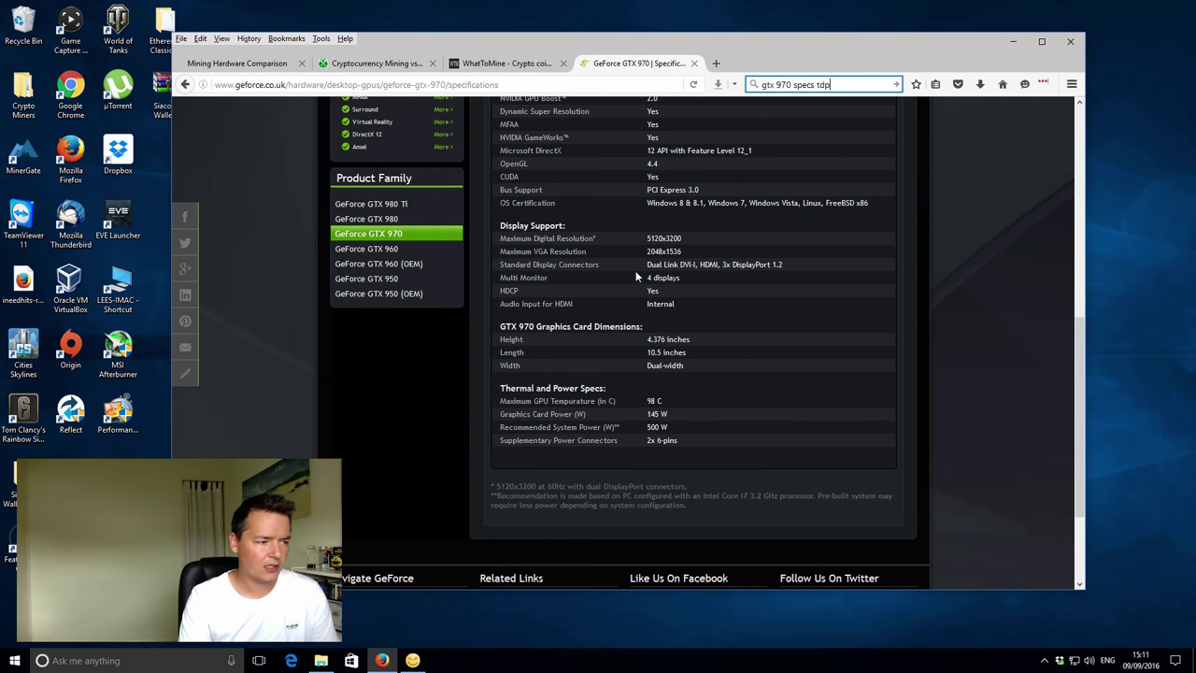
drag(648, 415, 655, 415)
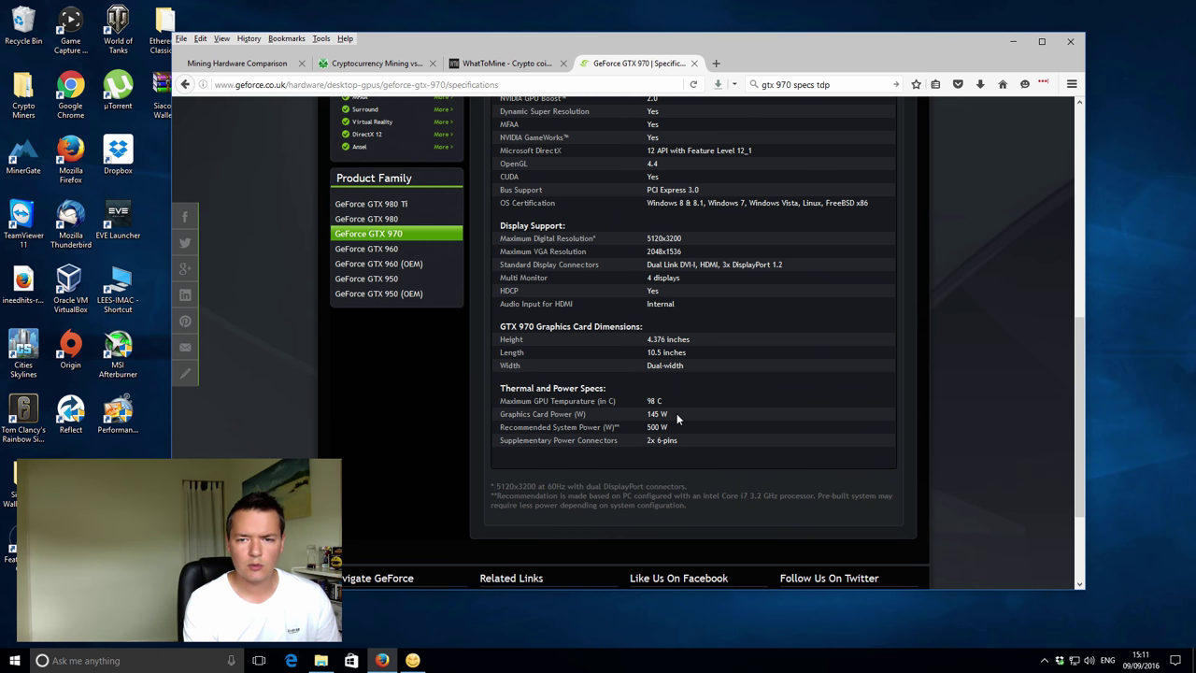
click(366, 64)
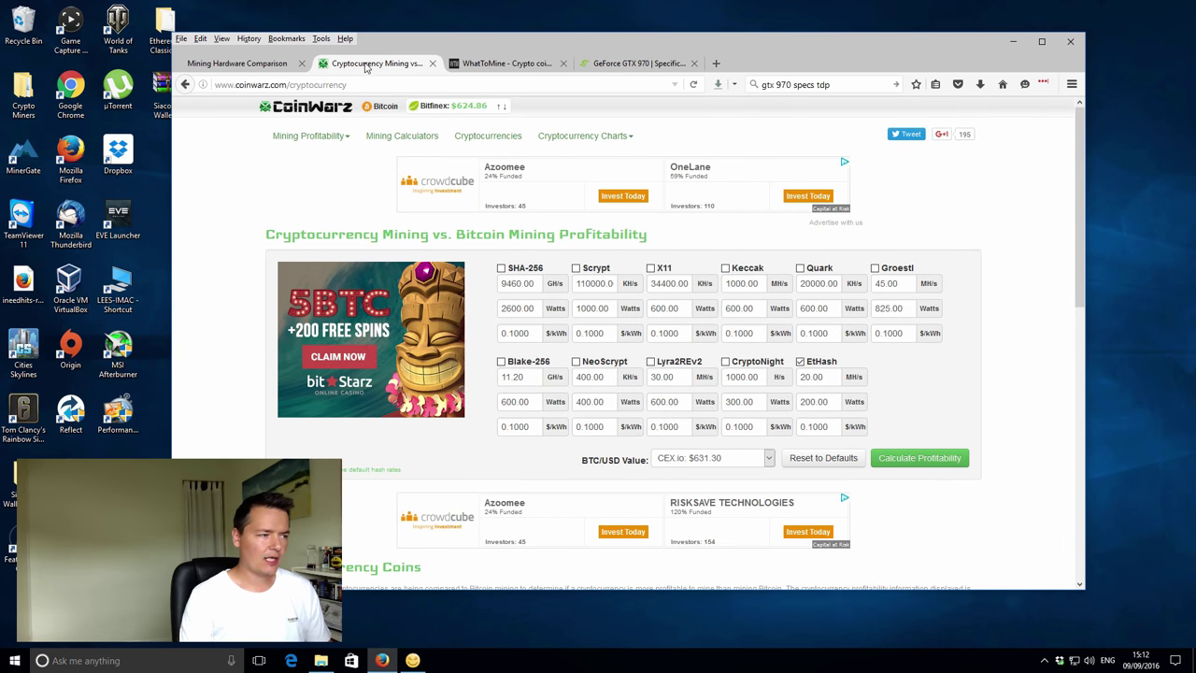
scroll(313, 173, down, 2)
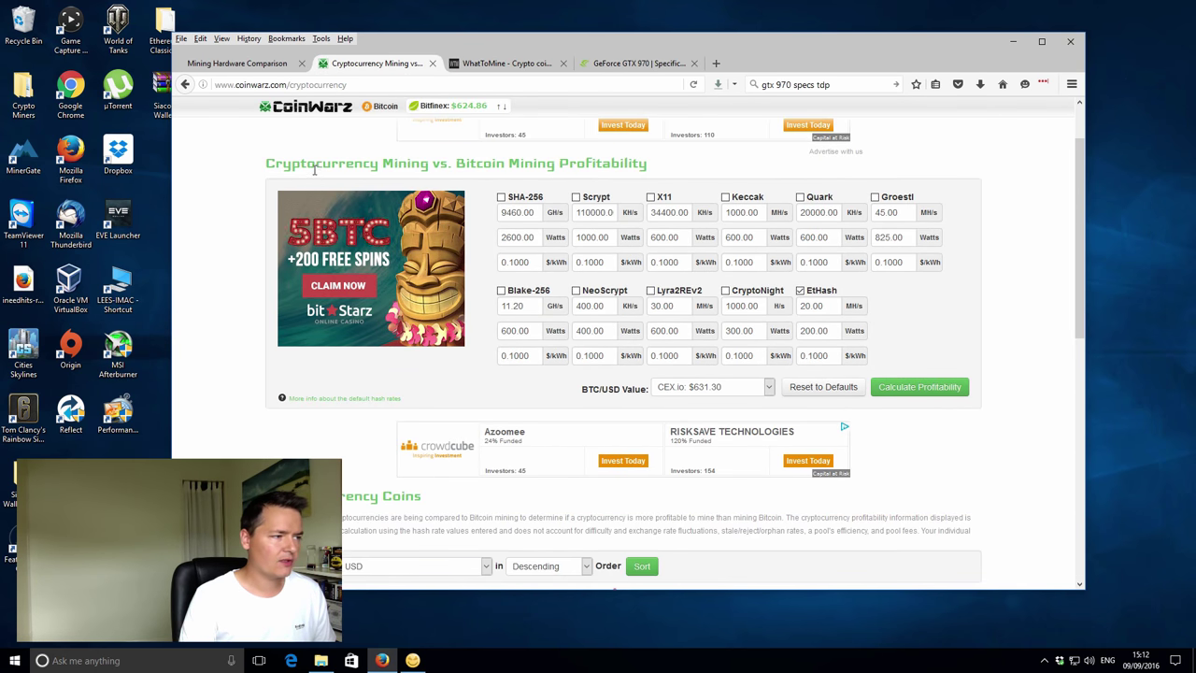
scroll(313, 173, up, 2)
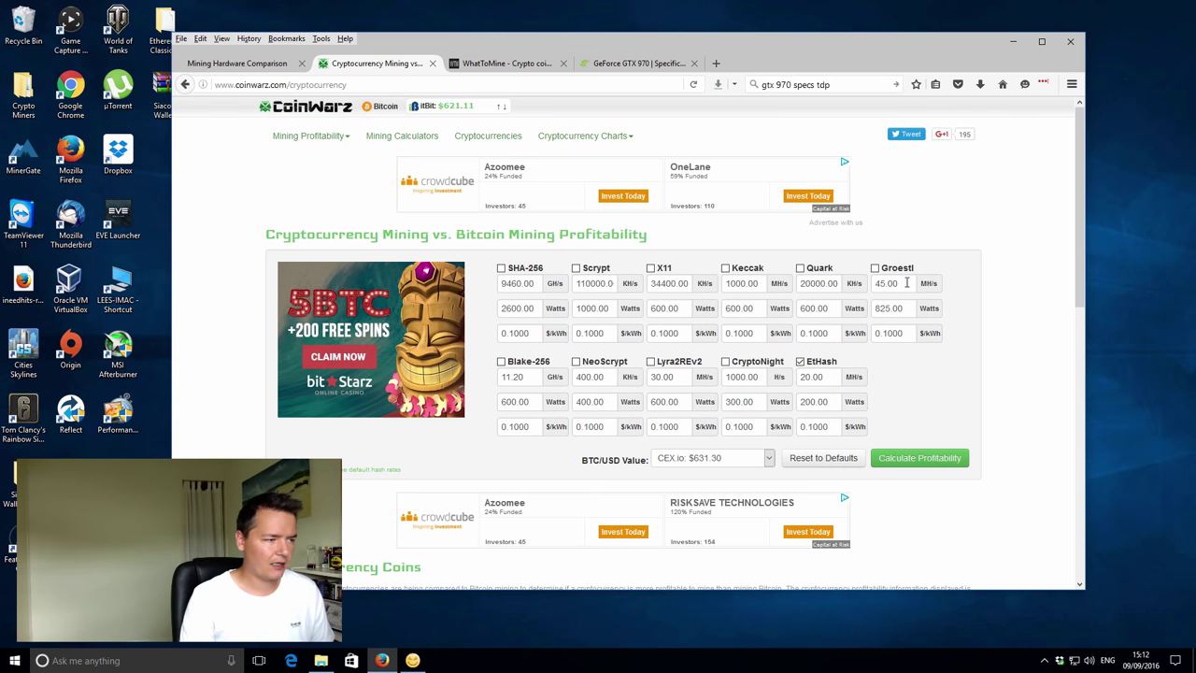
click(492, 271)
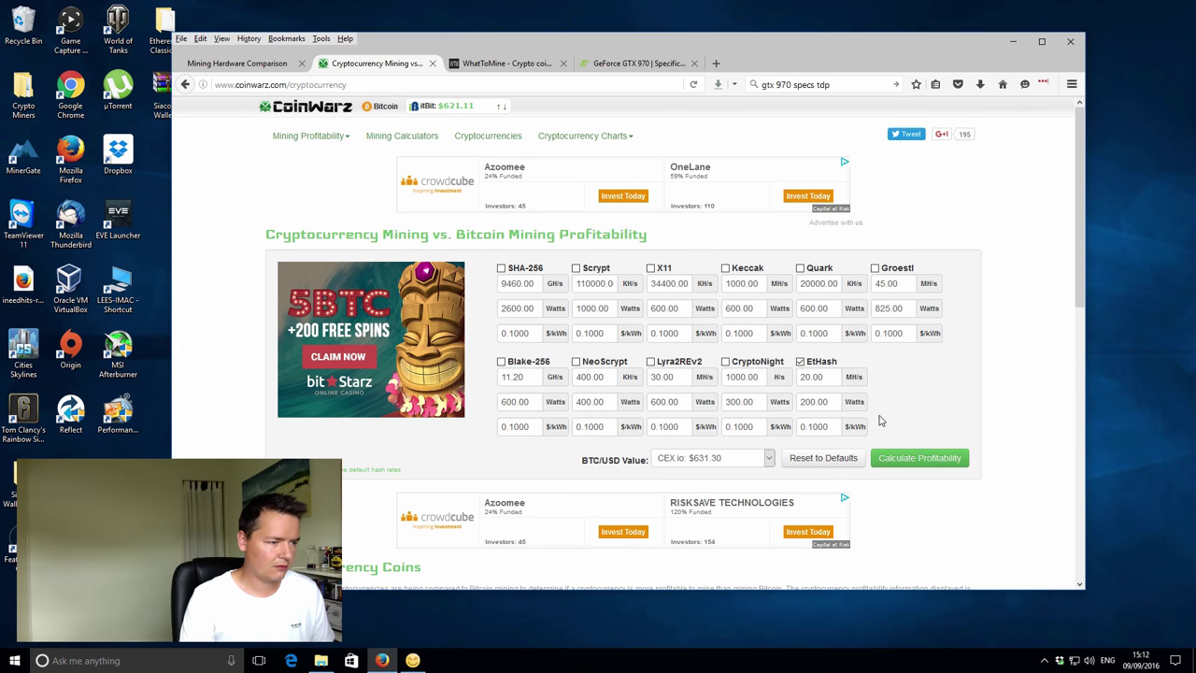
shift+click(840, 364)
click(906, 371)
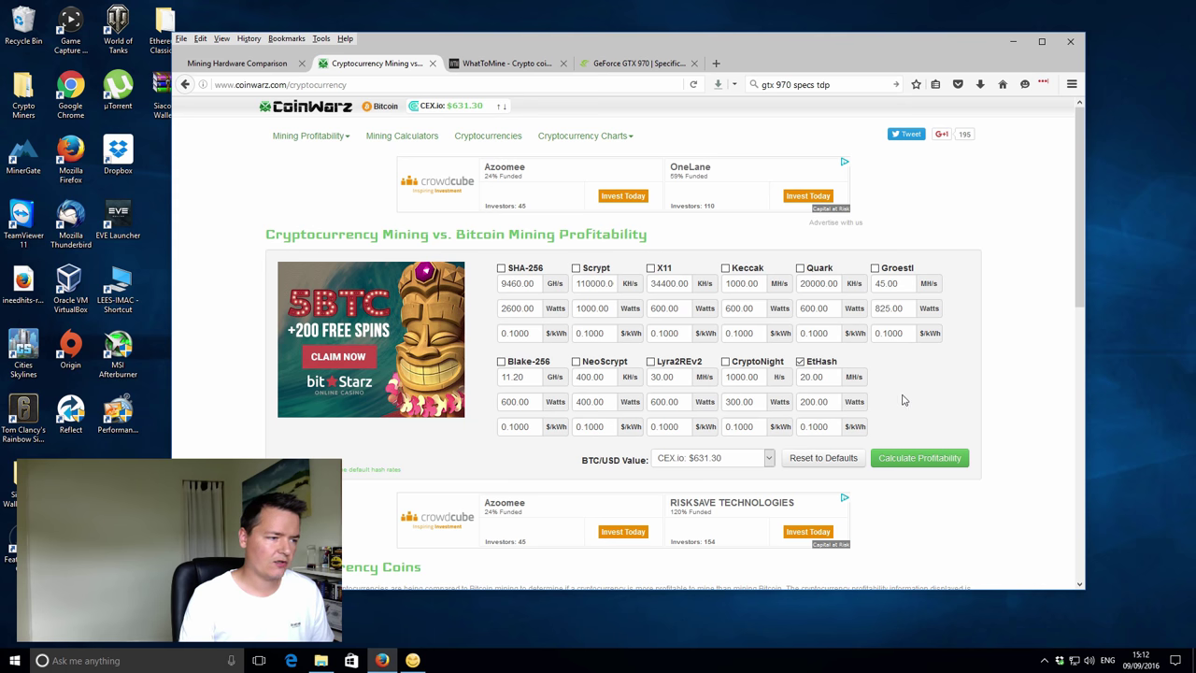
scroll(826, 348, down, 3)
scroll(827, 348, up, 2)
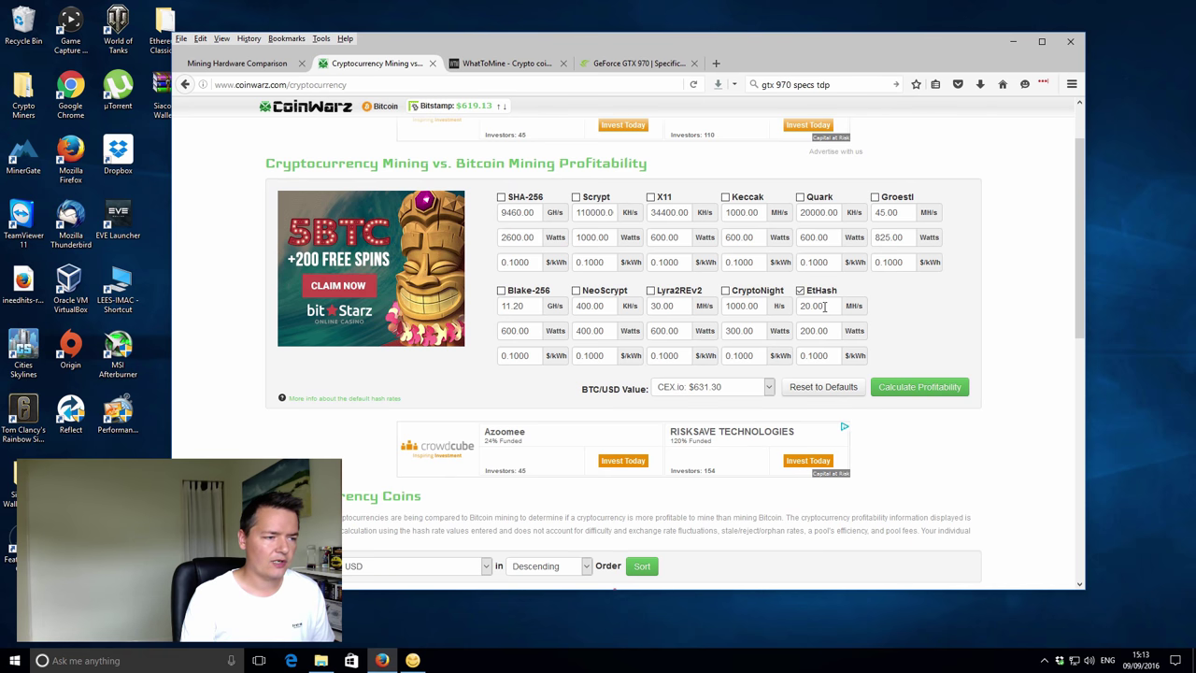
click(823, 306)
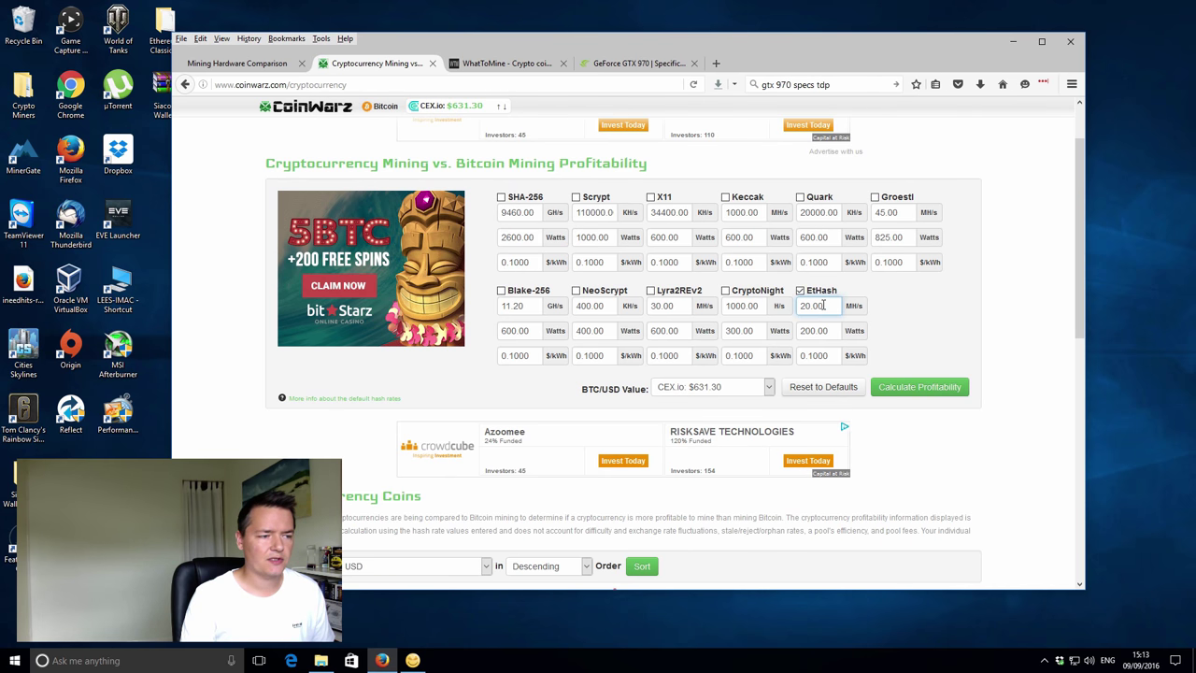
Replace the EtHash Watts value 200.00 with 250, keeping 20.00 MH/s and 0.1000 $/kWh.
key(Tab)
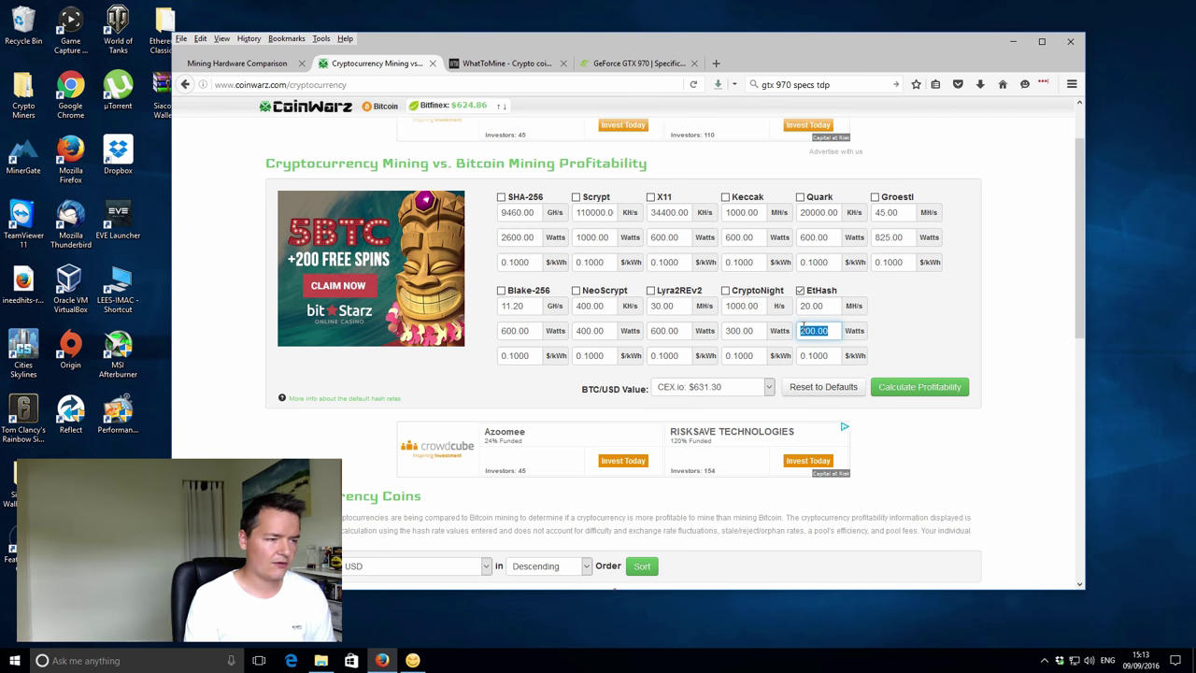
key(BackSpace)
text(145)
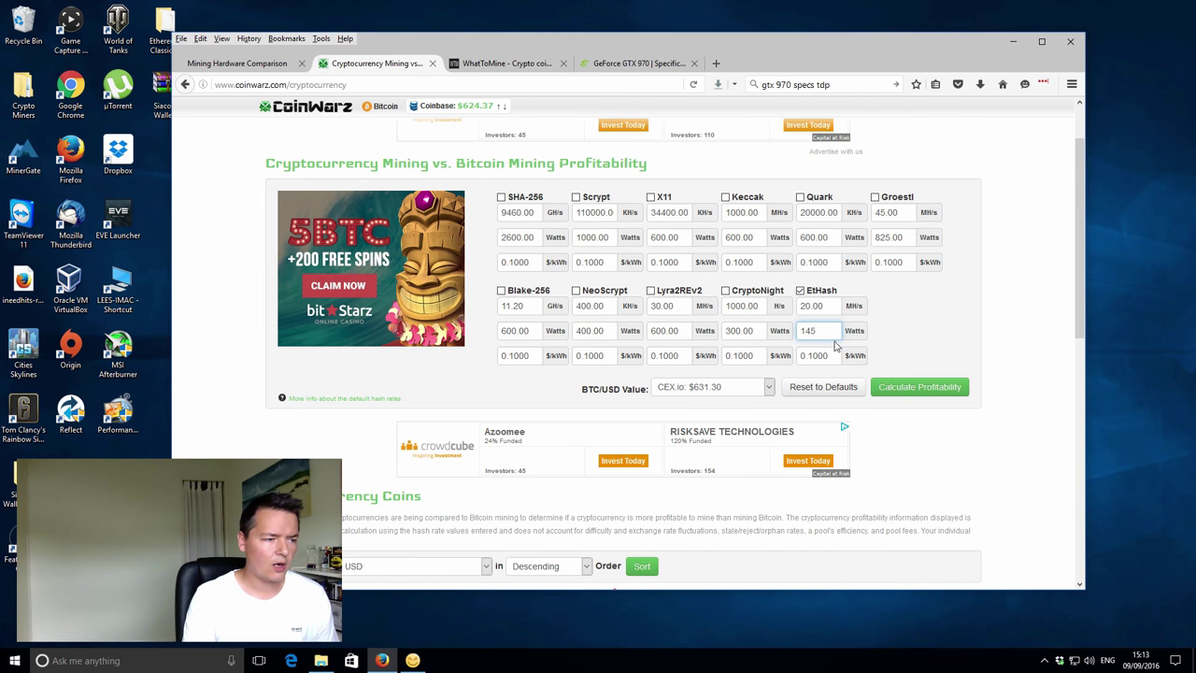
double_click(797, 331)
key(BackSpace)
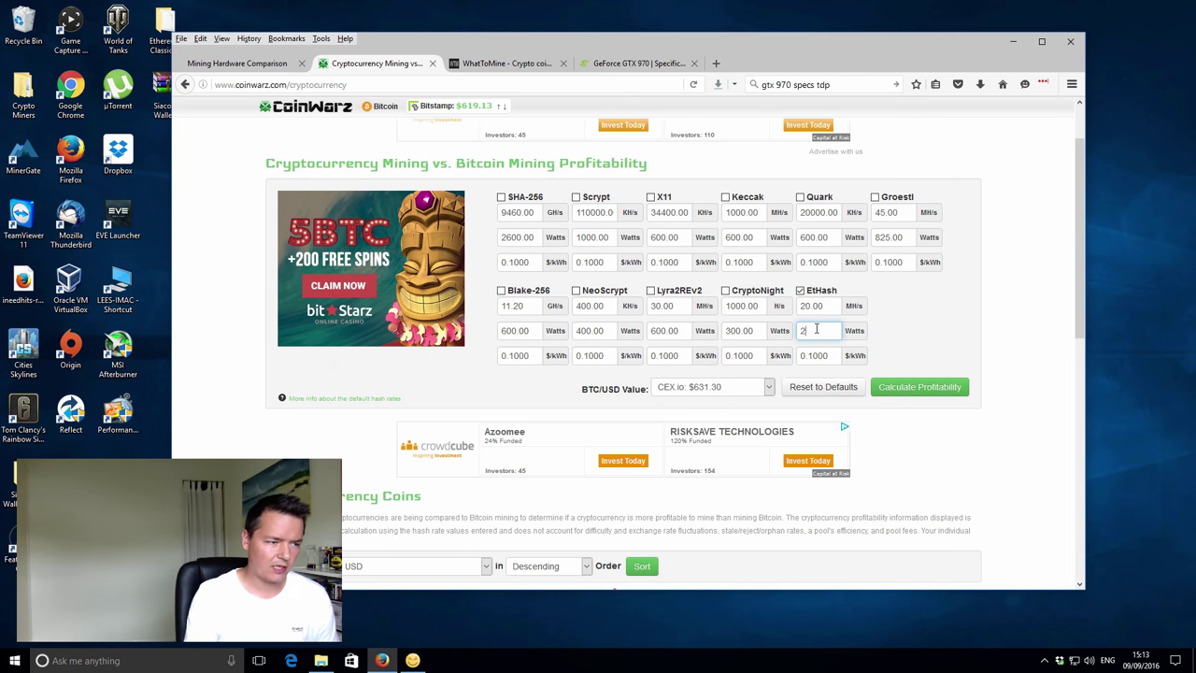
text(250)
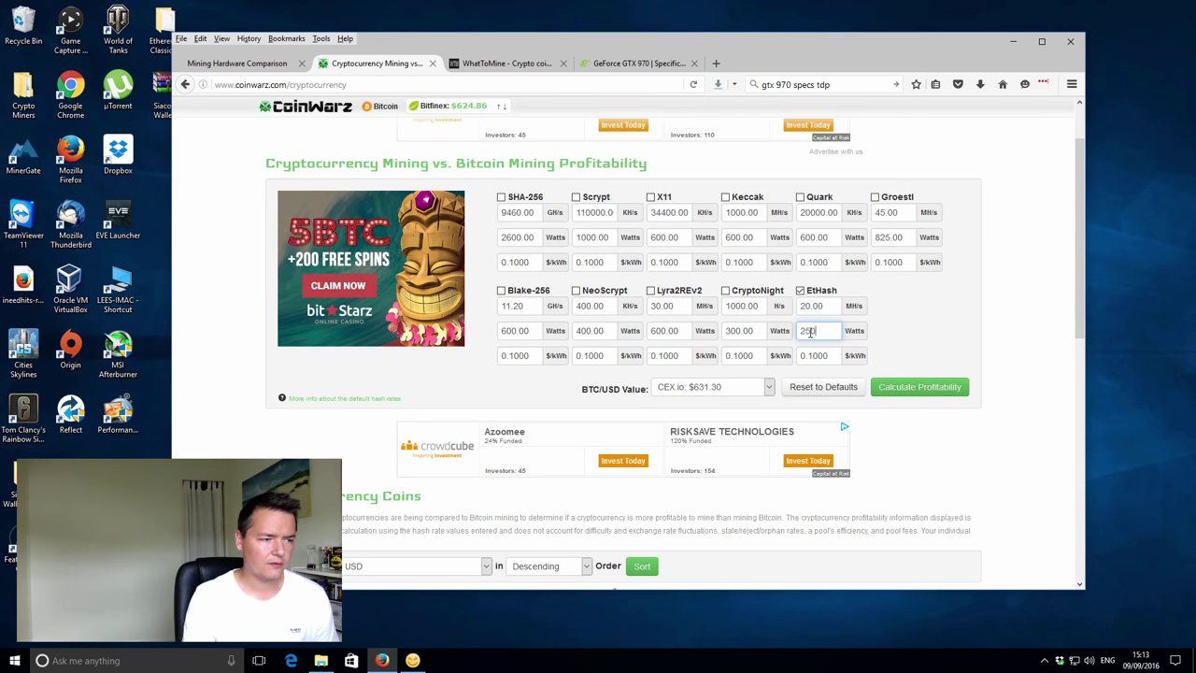
click(800, 355)
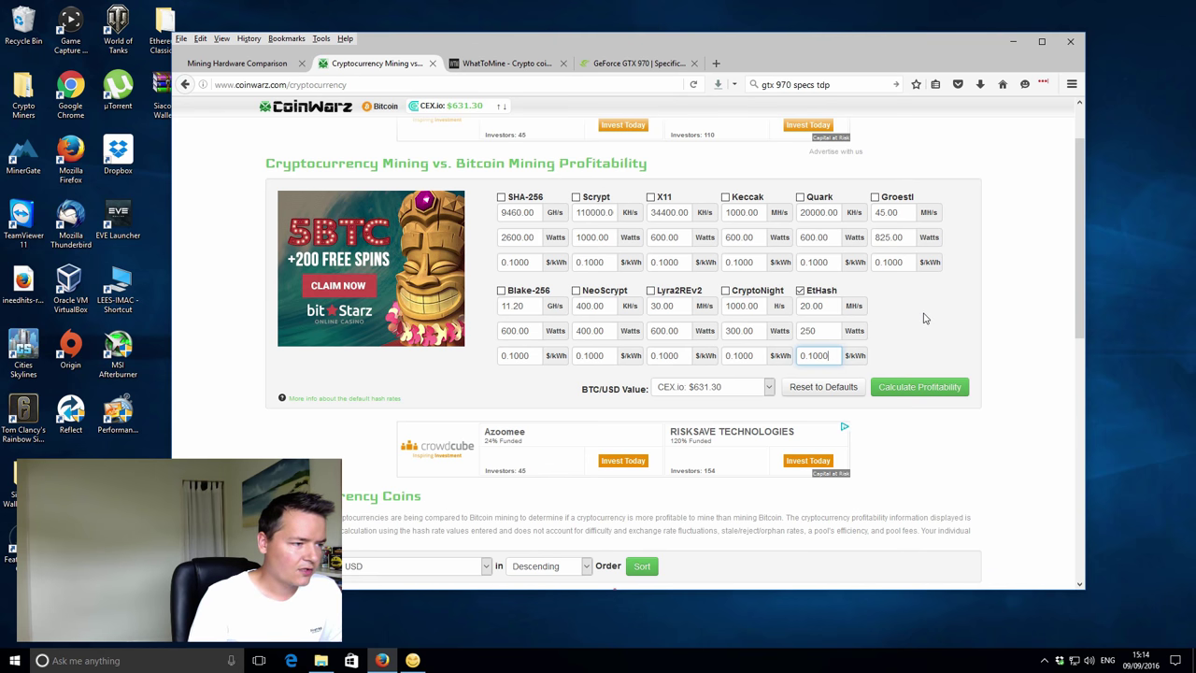
Read the NiceHash neoscrypt speed, then tick NeoScrypt with 595 KH/s and 250 W.
click(412, 661)
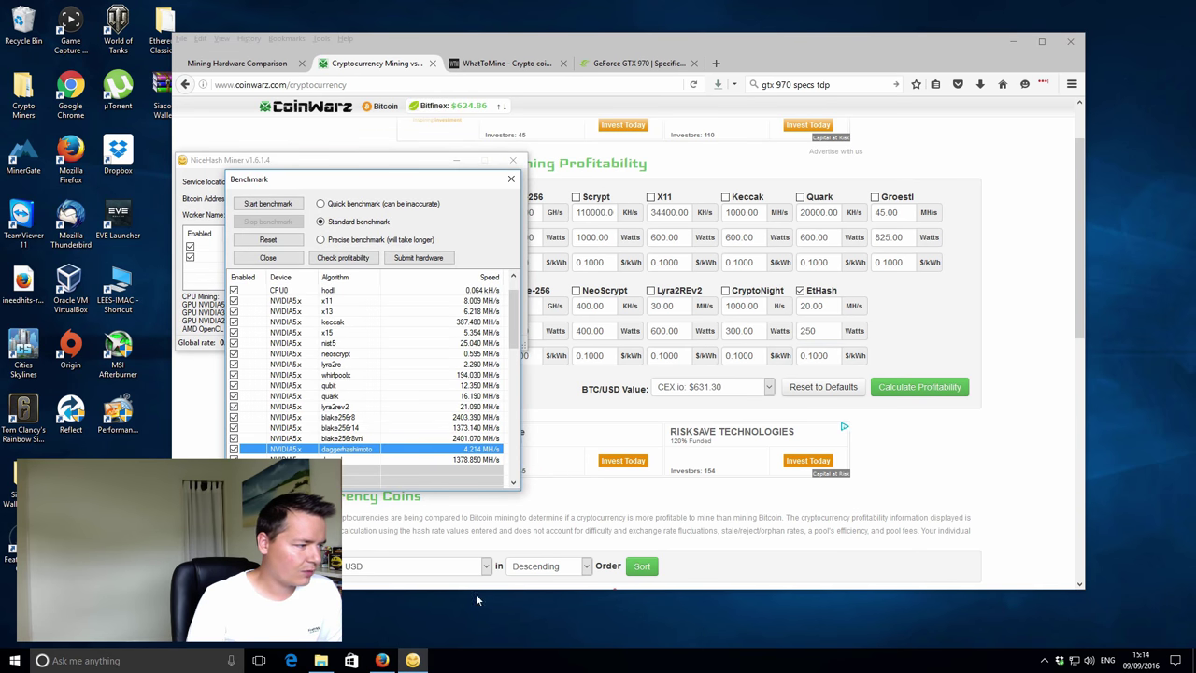
click(357, 354)
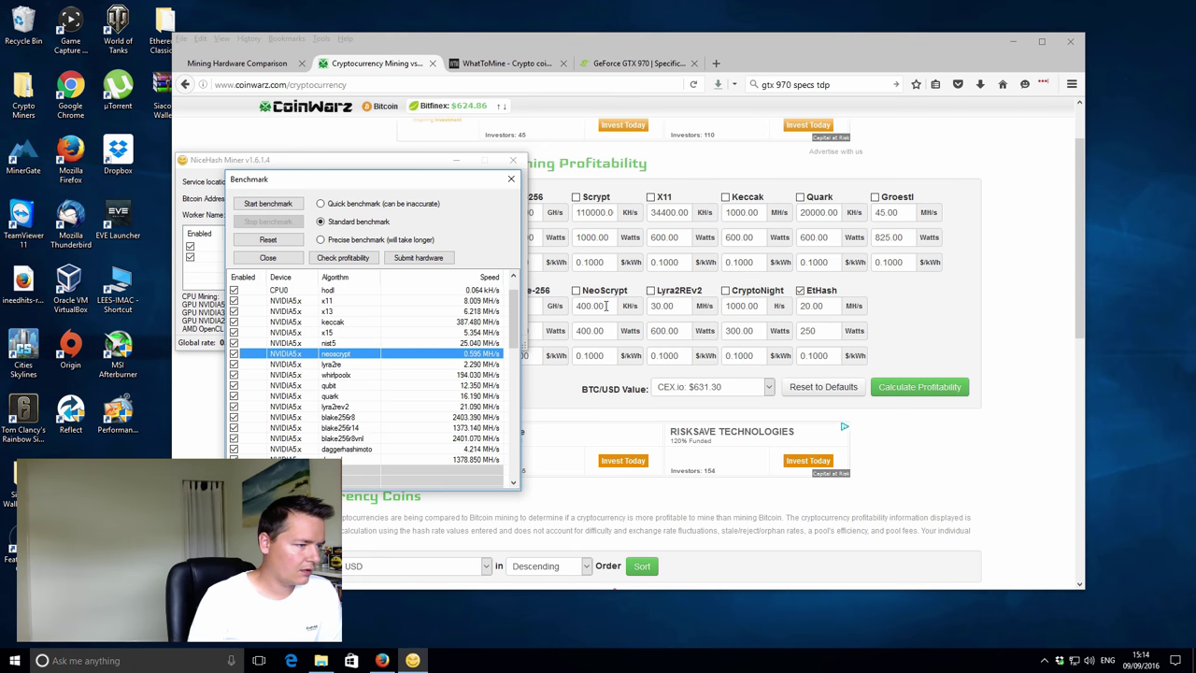
double_click(604, 306)
text(595)
click(576, 290)
double_click(598, 331)
text(250)
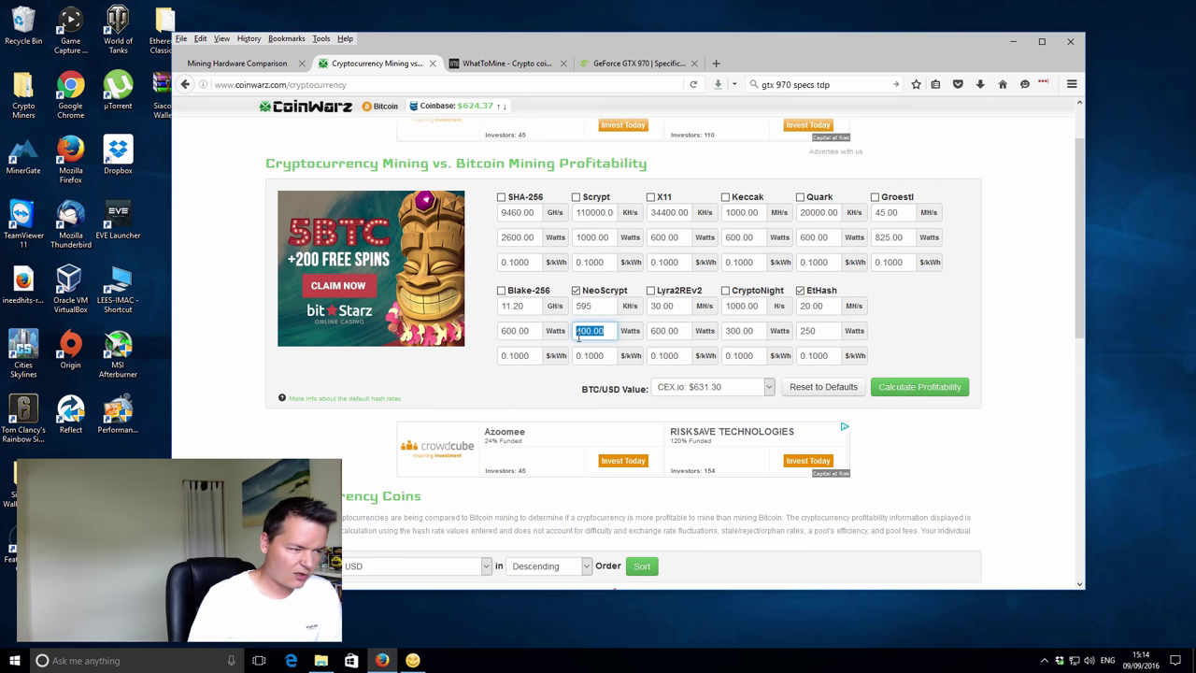
click(608, 358)
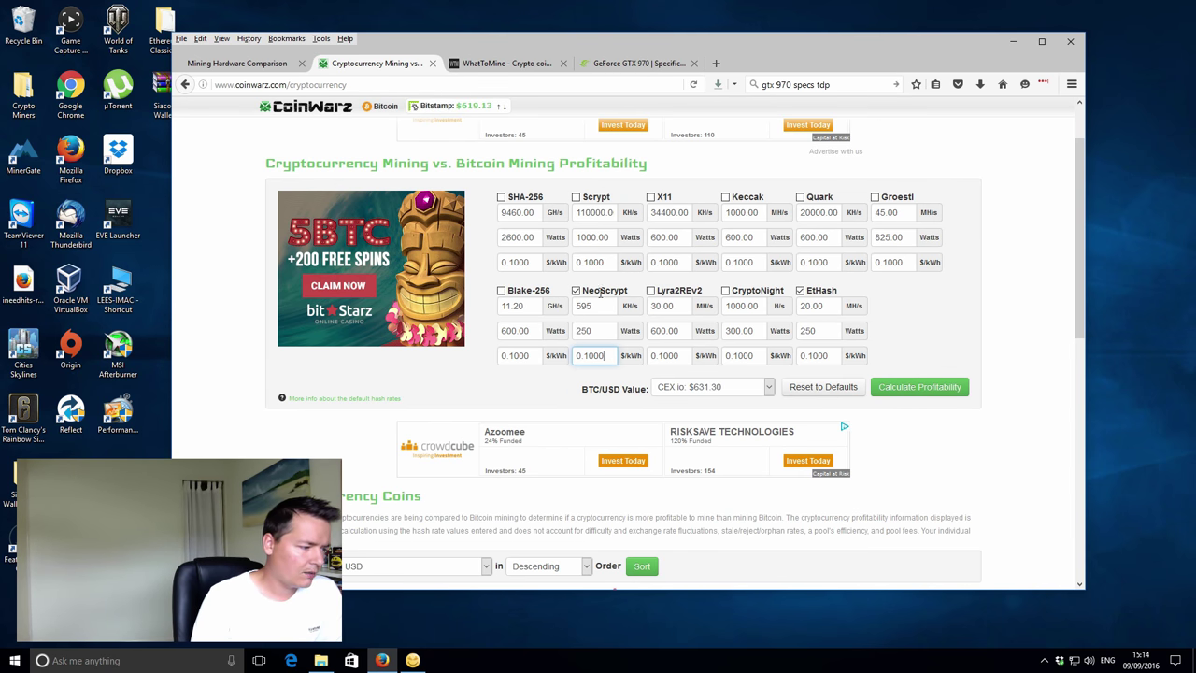
Find the quark benchmark speed in the NiceHash benchmark list.
click(412, 660)
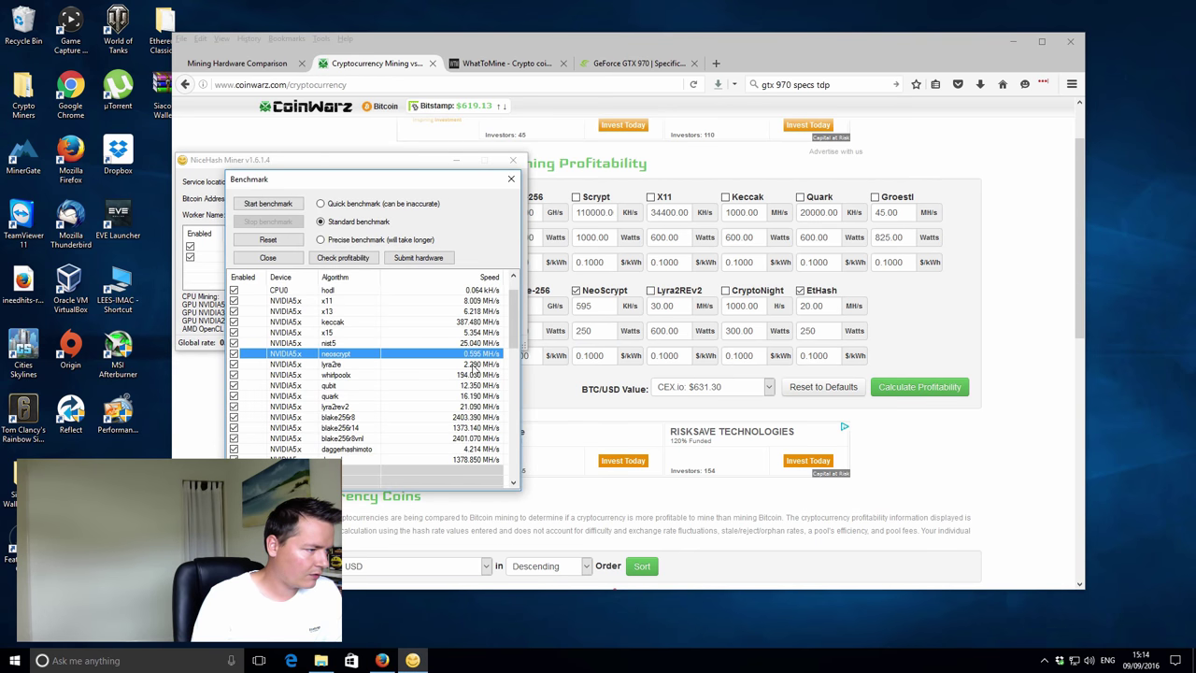
click(339, 365)
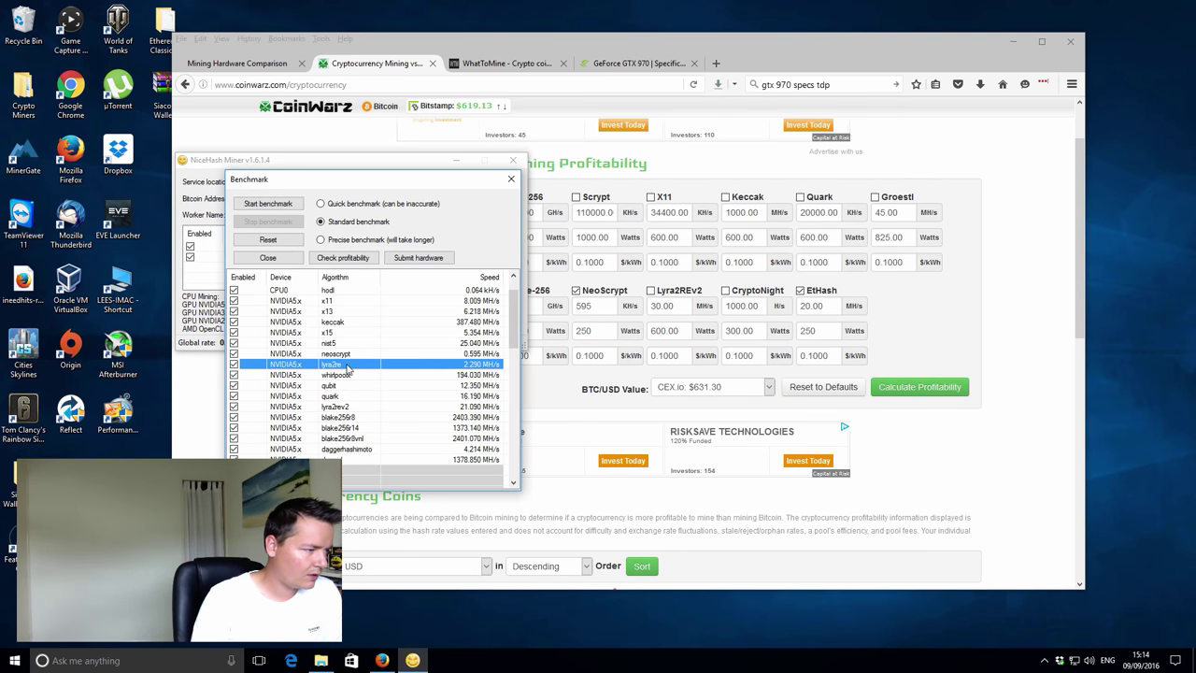
click(363, 386)
click(354, 400)
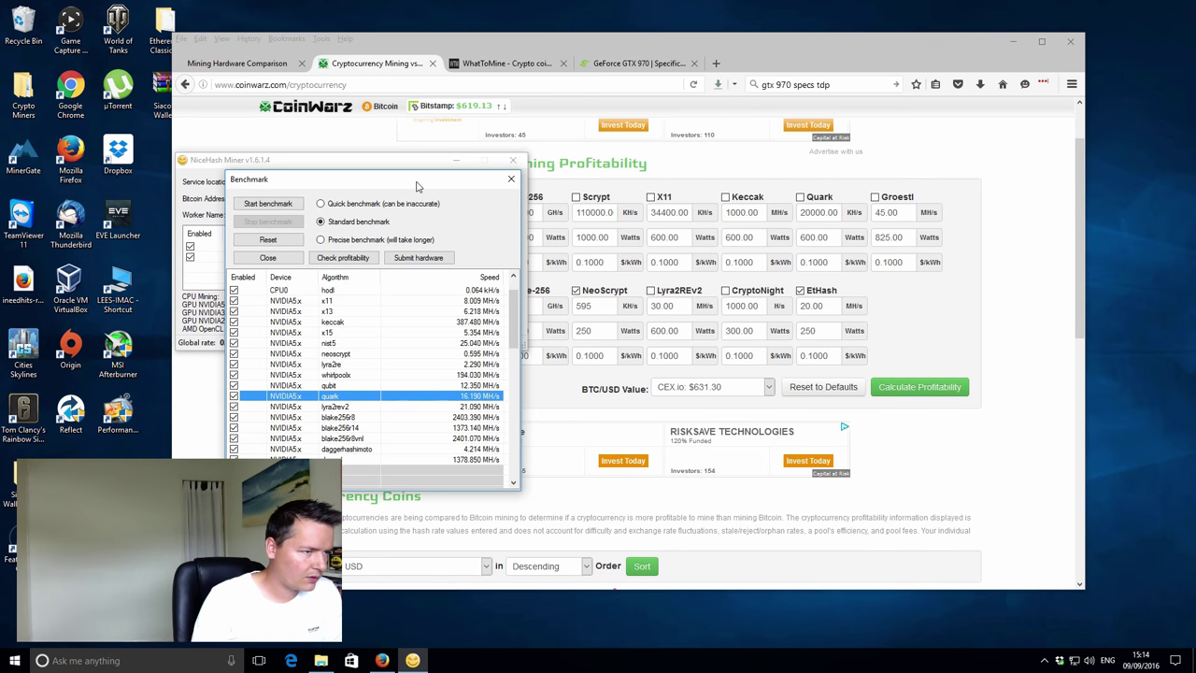
drag(415, 184, 382, 181)
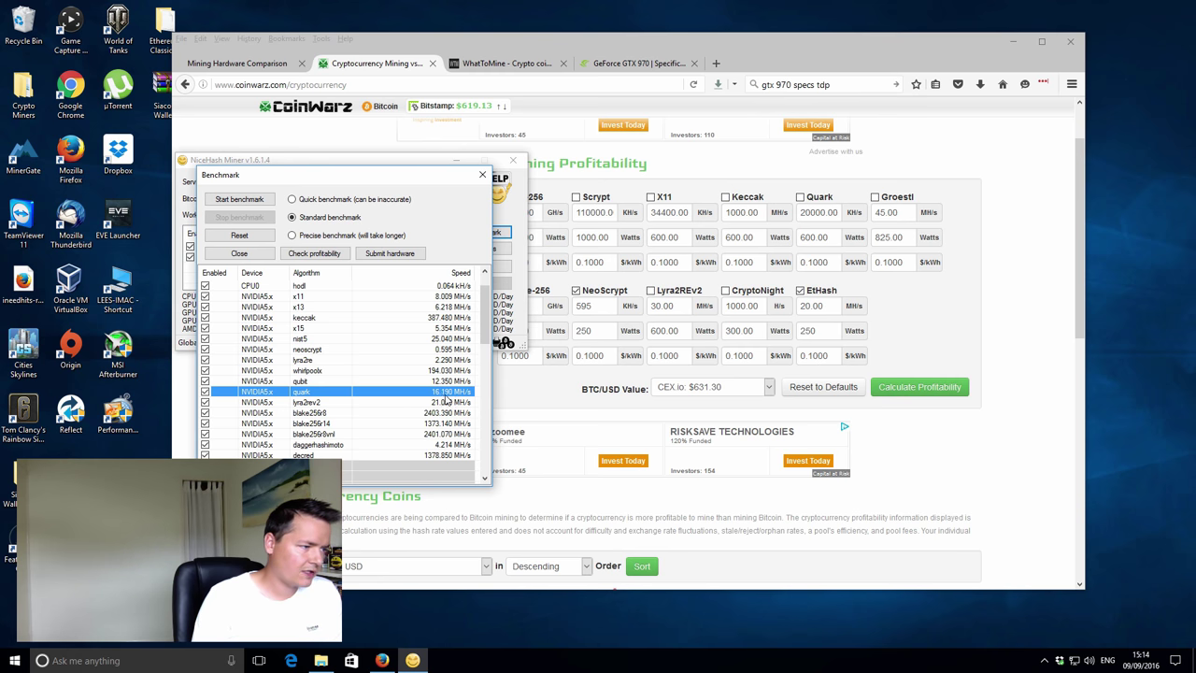
Tick Quark and enter a 16190 KH/s hash rate.
click(800, 197)
double_click(841, 213)
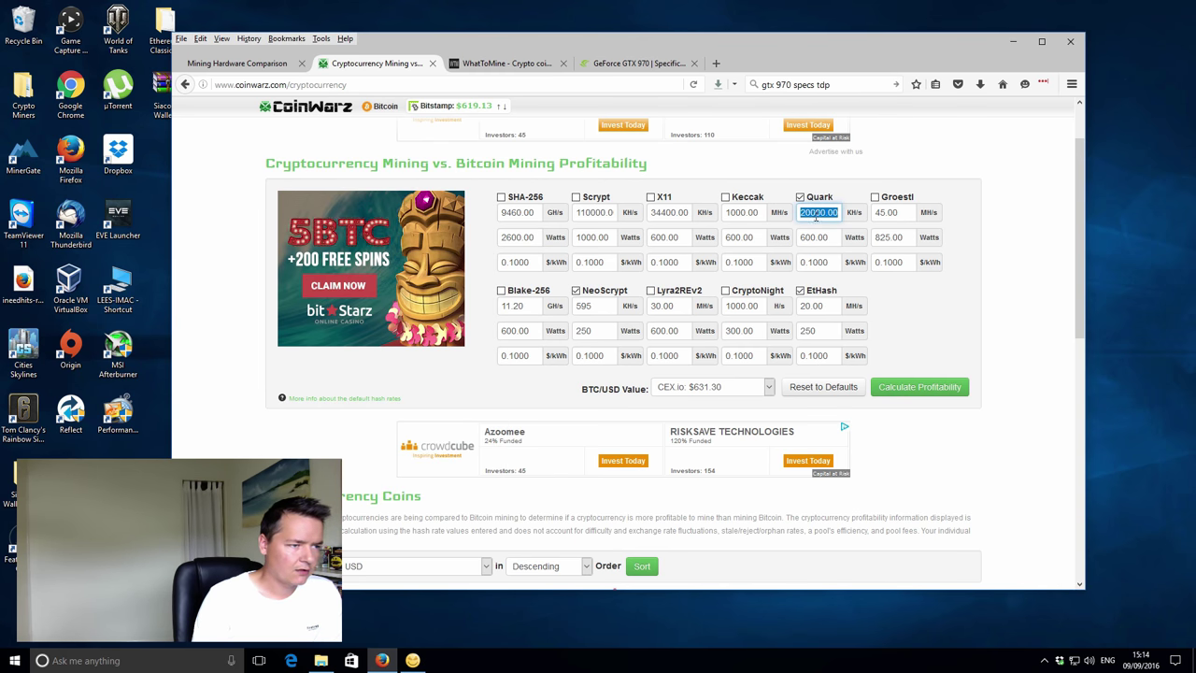
text(161)
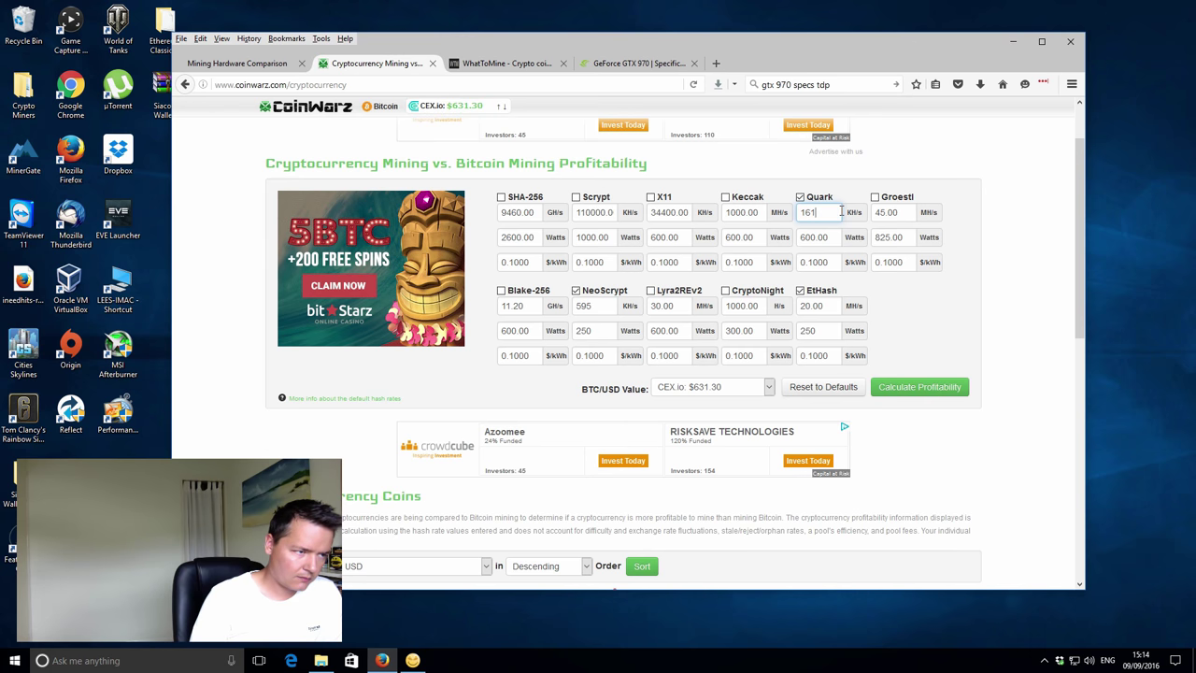
text(90)
key(Tab)
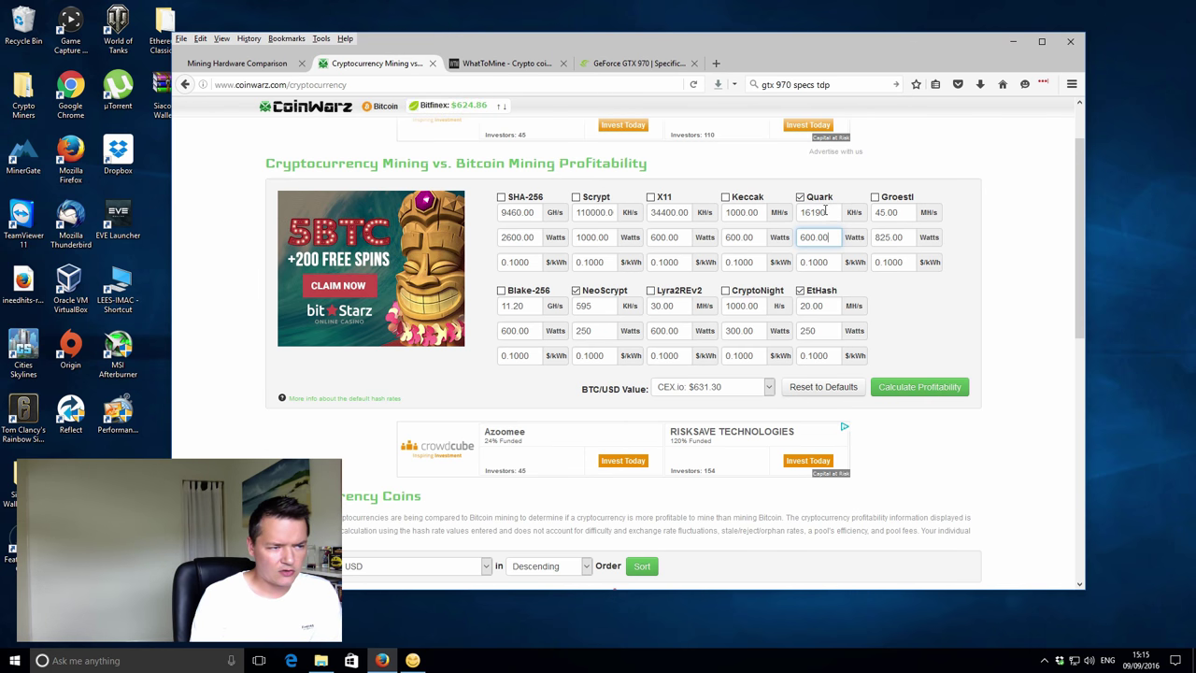
click(831, 213)
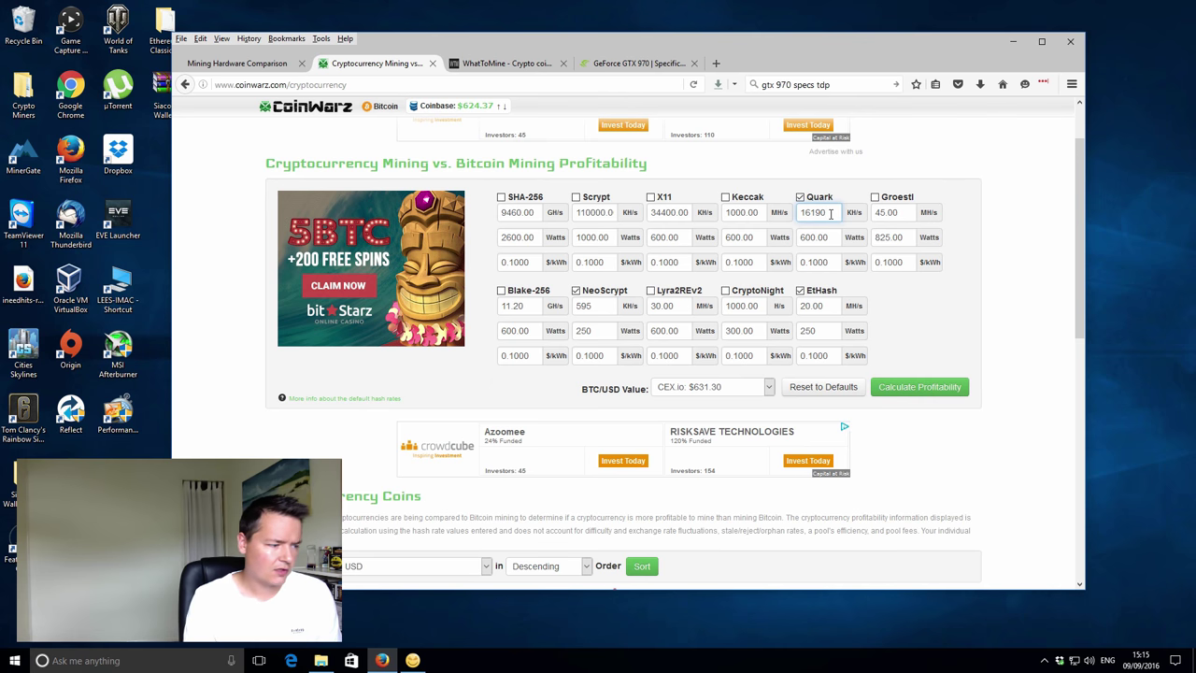
Replace the Quark wattage of 600.00 with 250 W.
click(413, 660)
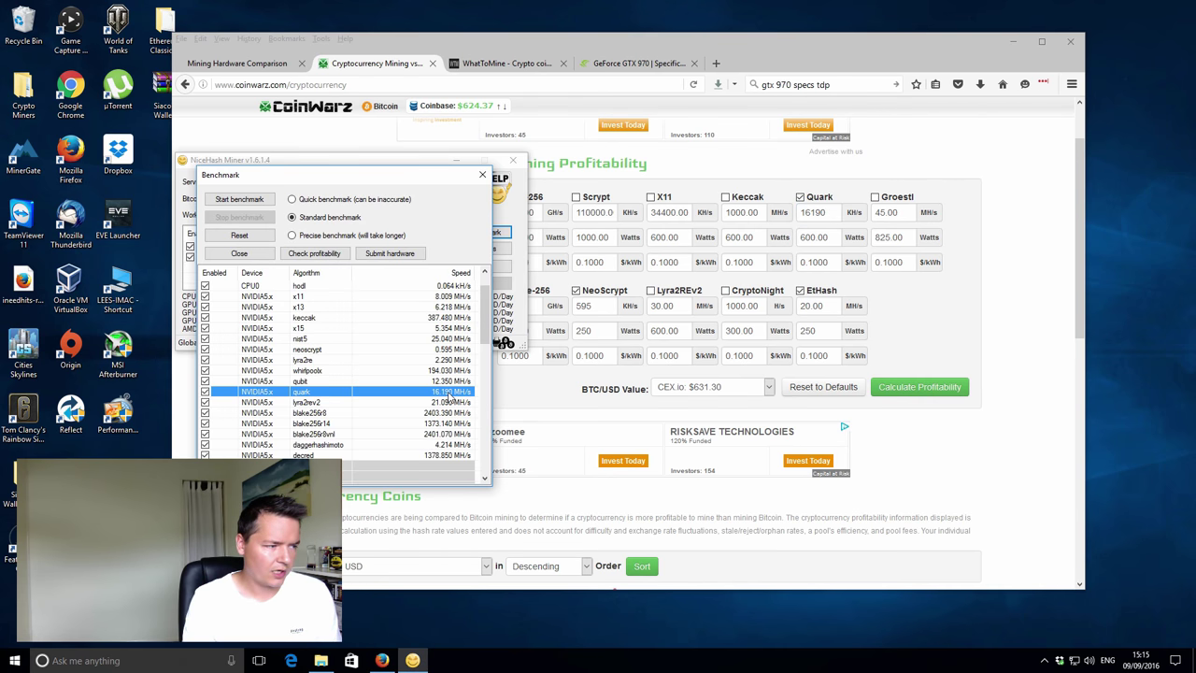
click(829, 236)
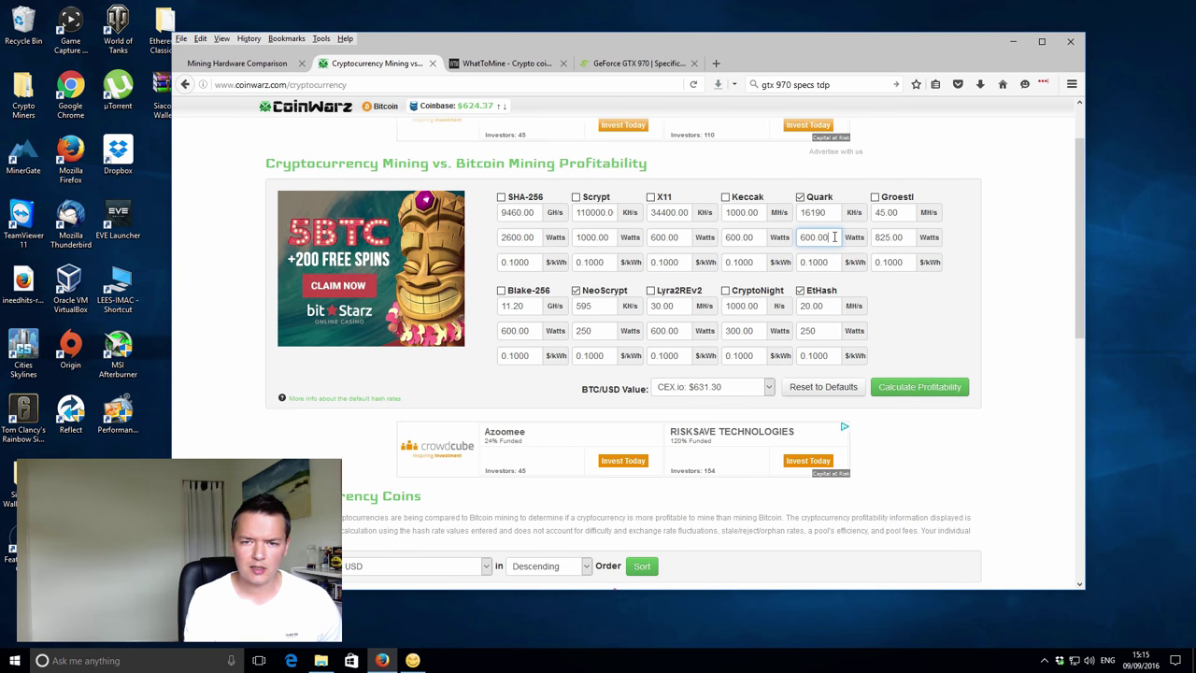
drag(834, 237, 781, 236)
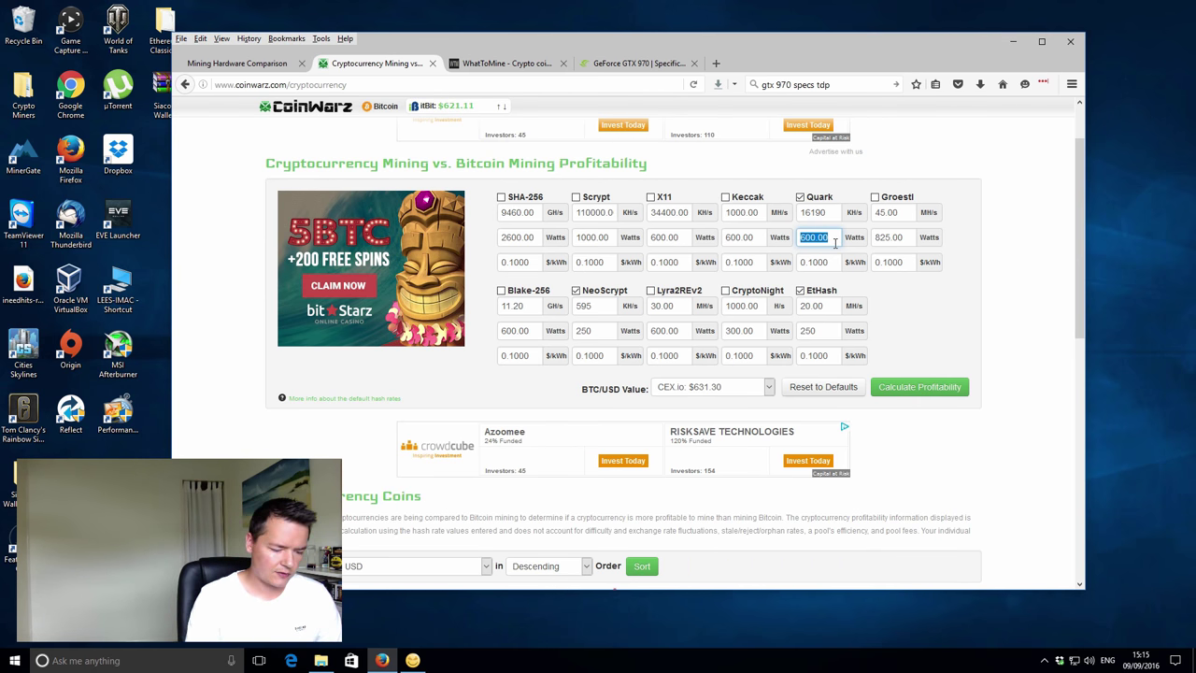
text(250)
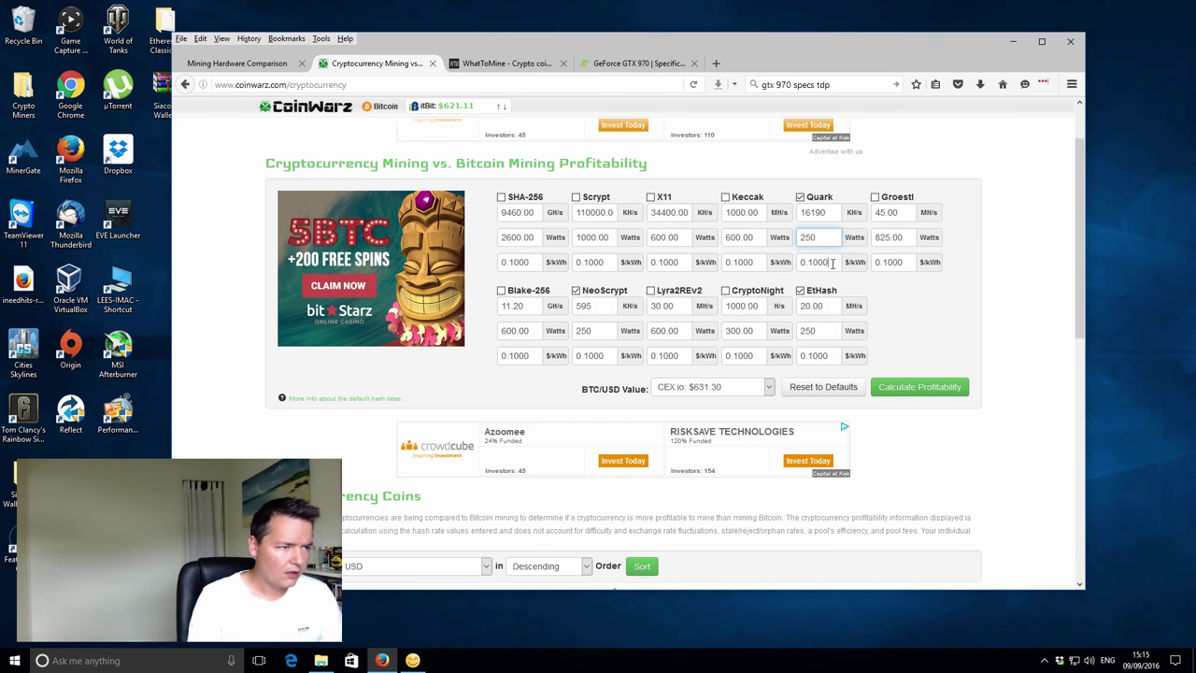
click(833, 263)
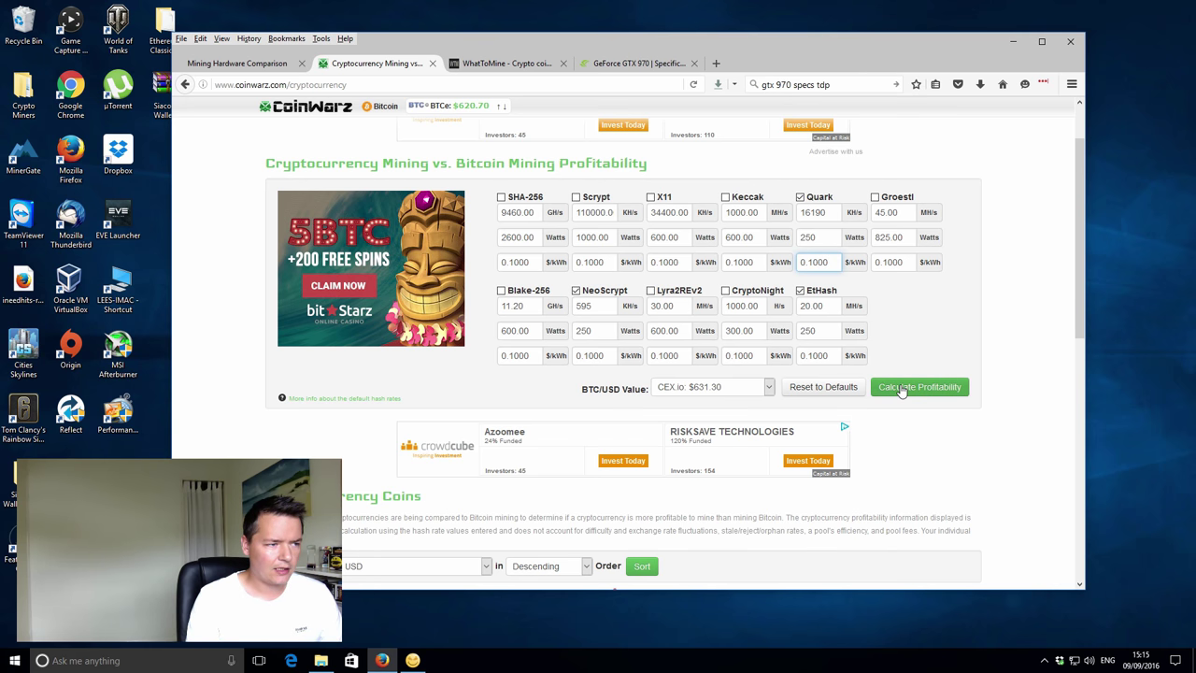
Calculate profitability and highlight the Revenue / Profit header, where Ethereum leads at $0.86 daily.
click(903, 389)
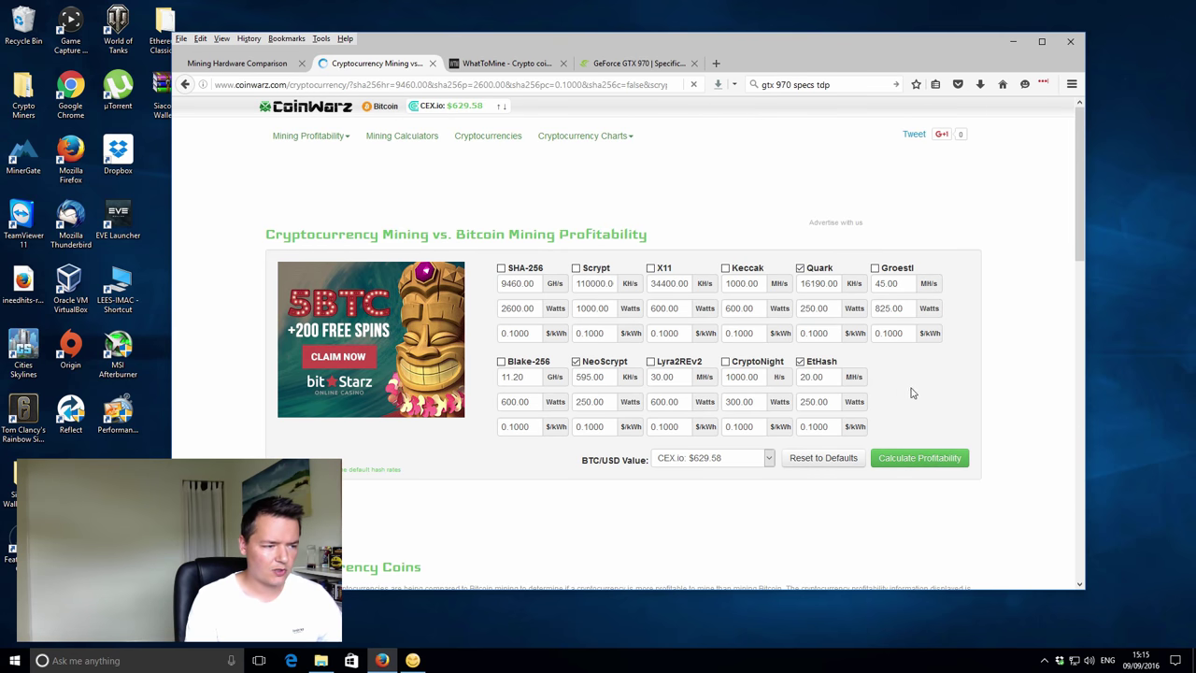
drag(1085, 171, 1093, 339)
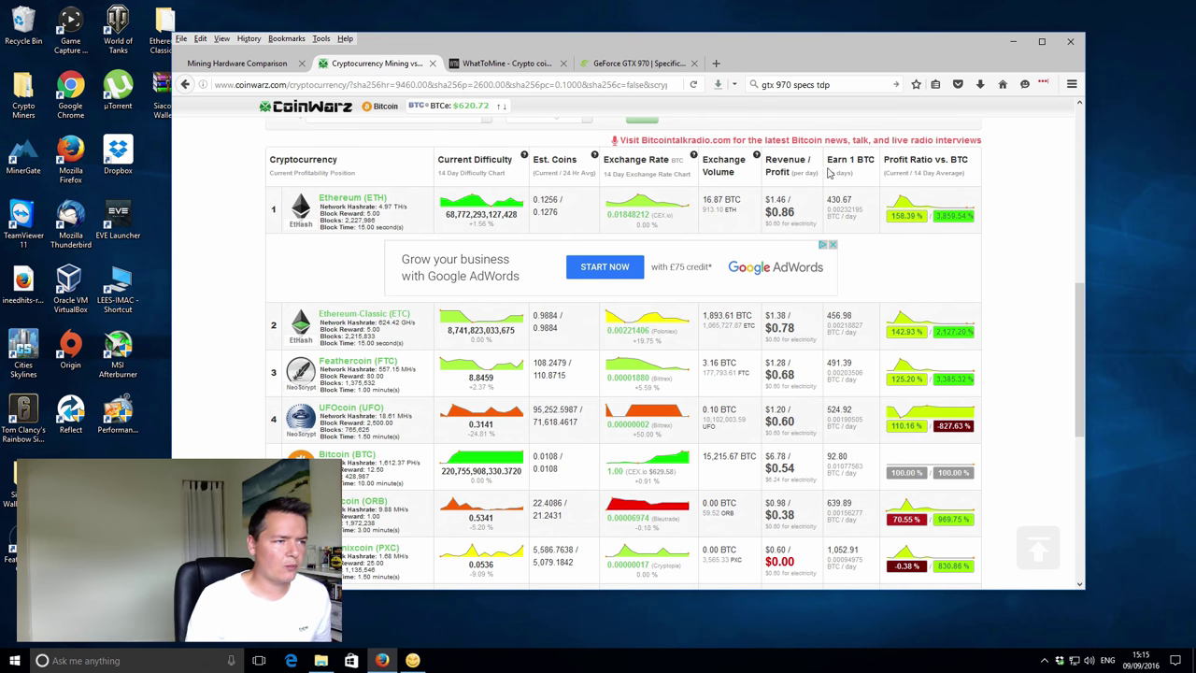
drag(773, 161, 808, 162)
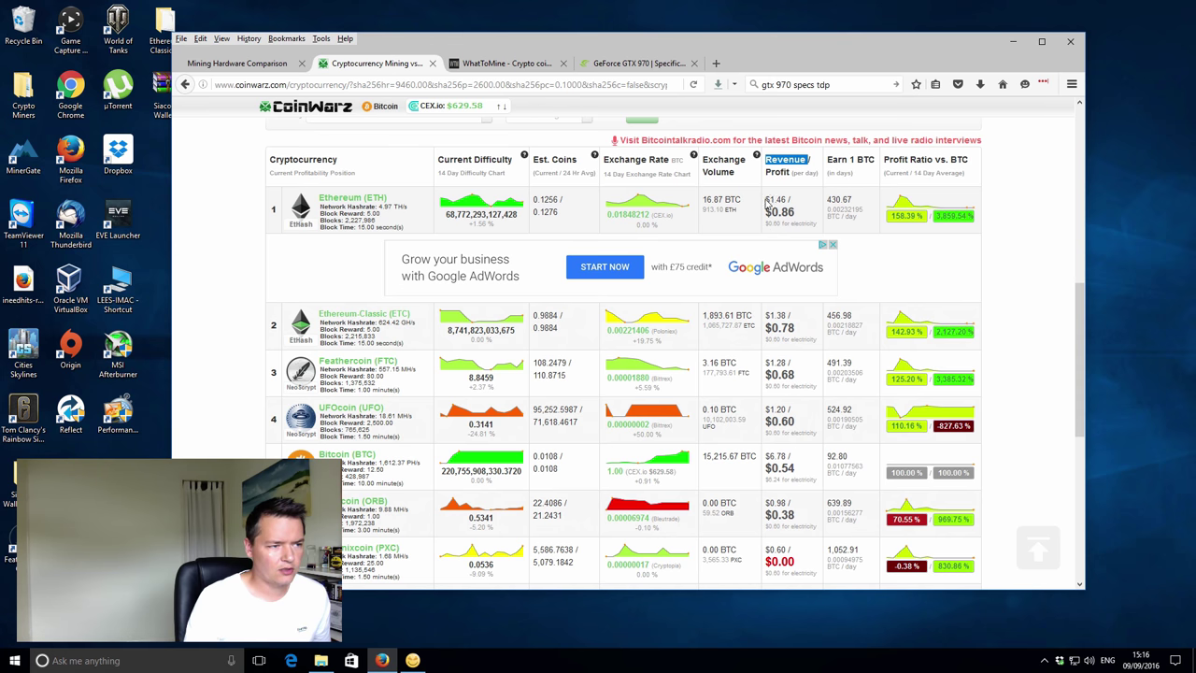
click(768, 202)
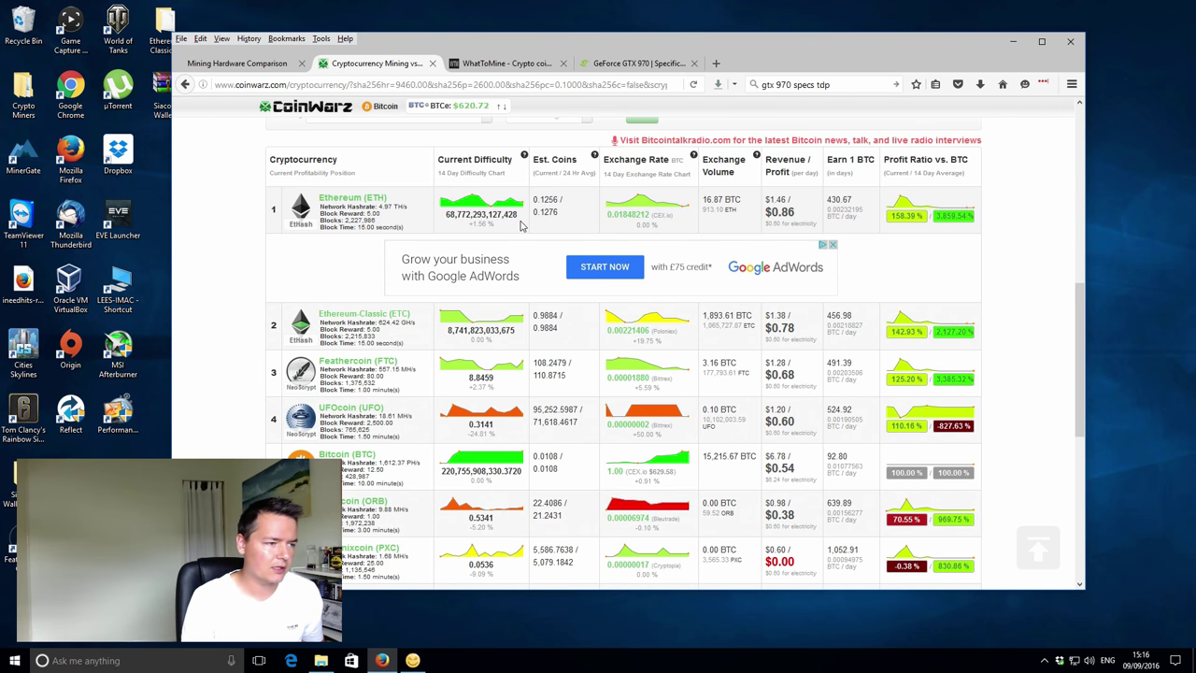
scroll(521, 225, down, 3)
scroll(372, 196, up, 2)
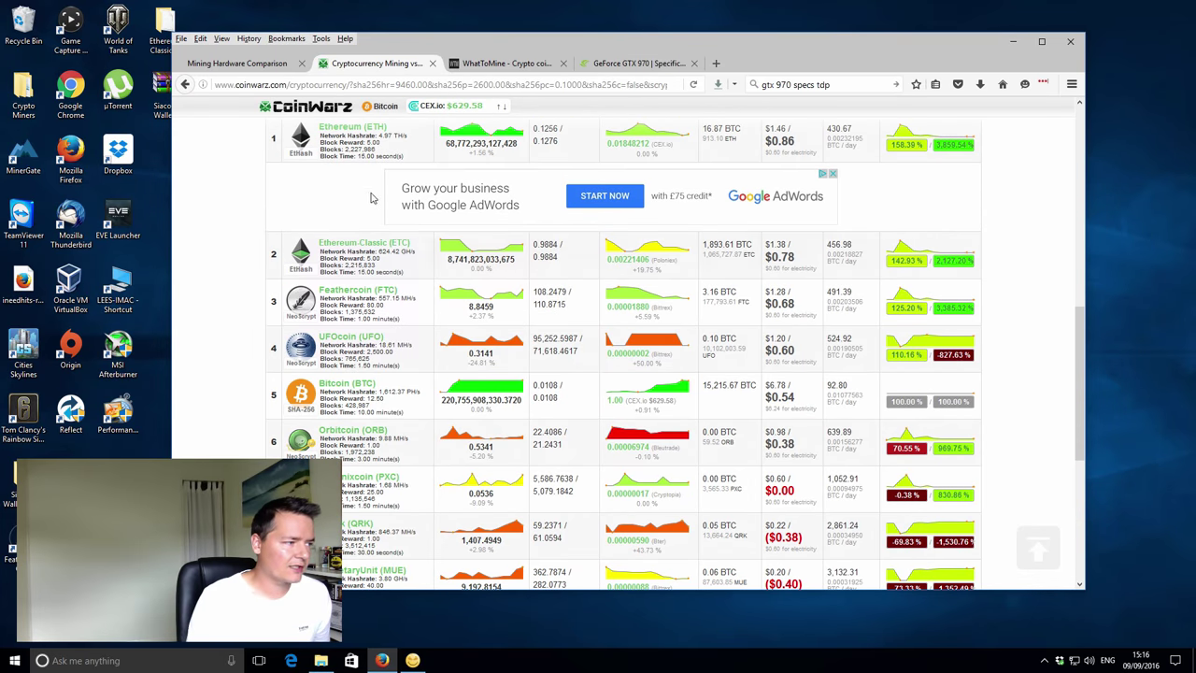
scroll(341, 266, up, 1)
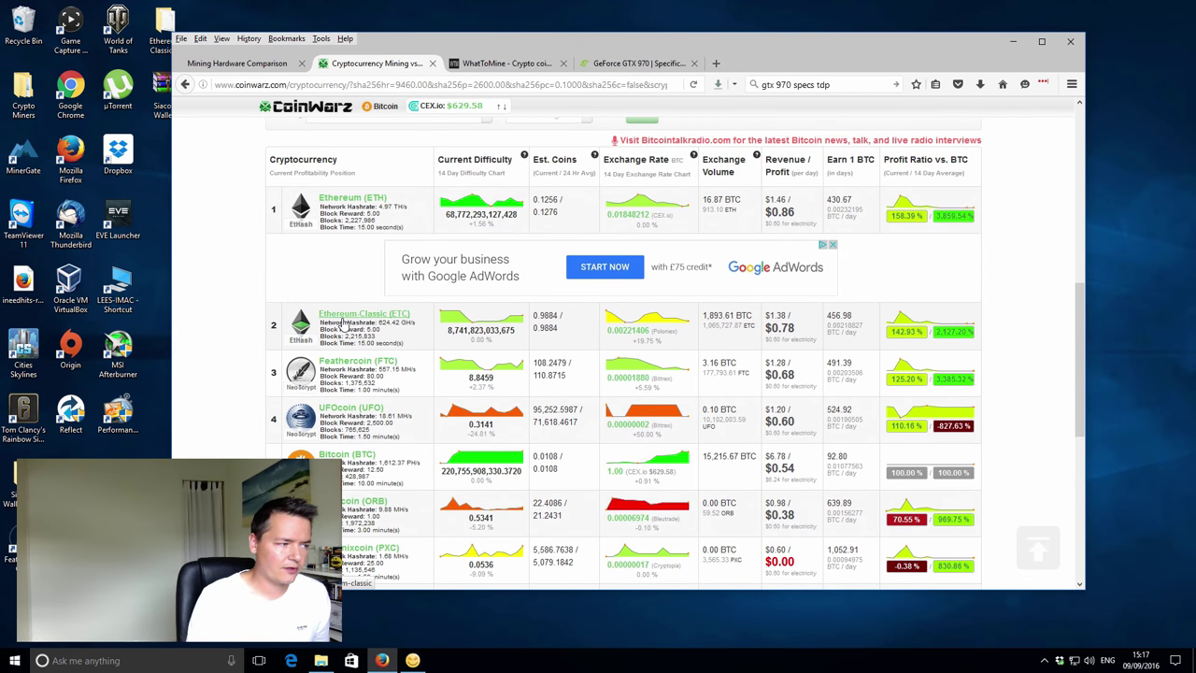
scroll(350, 243, down, 1)
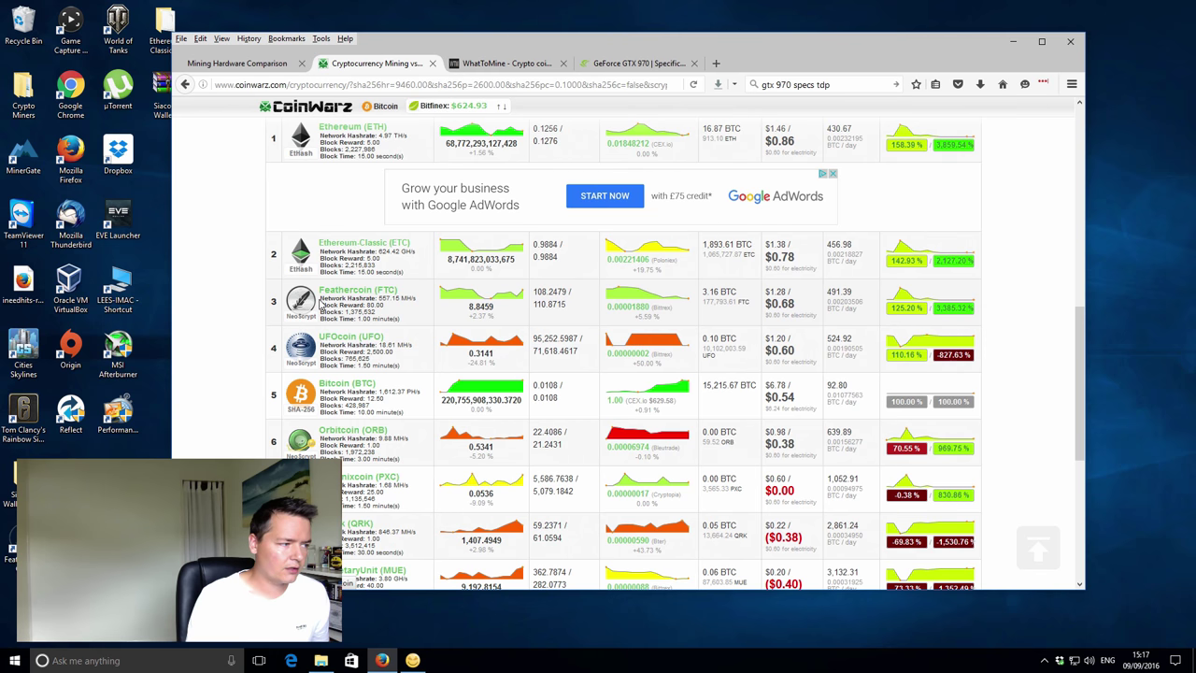
scroll(327, 372, down, 1)
scroll(327, 372, down, 3)
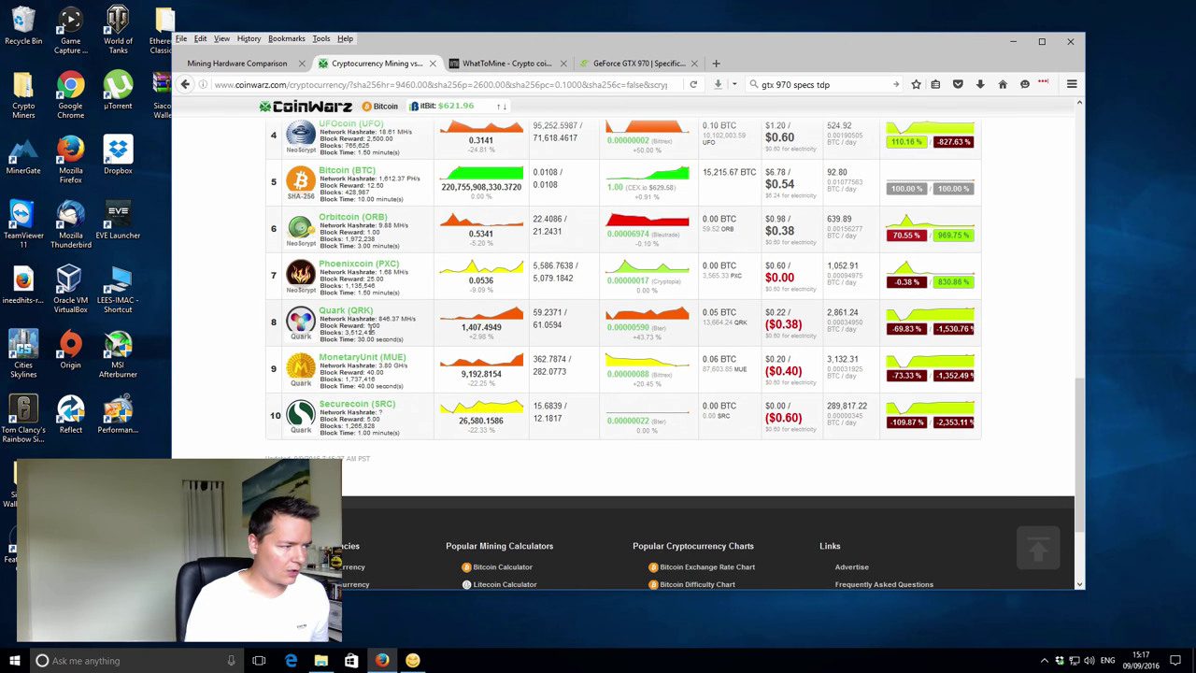
scroll(445, 308, up, 1)
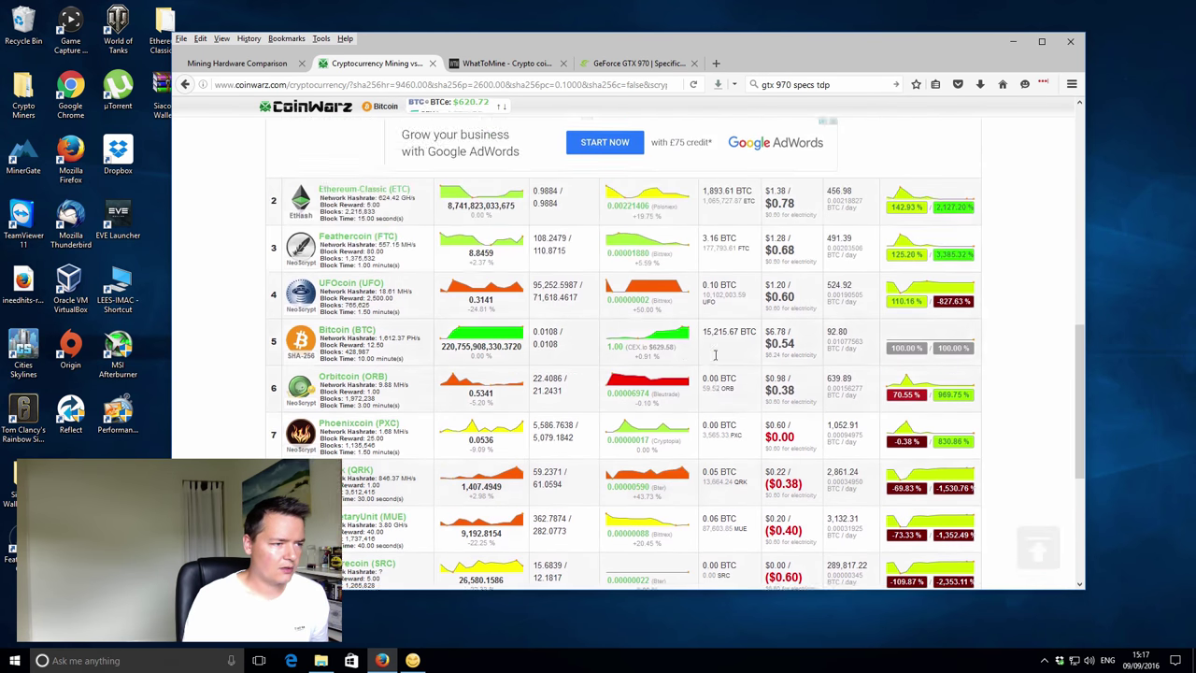
scroll(715, 355, up, 3)
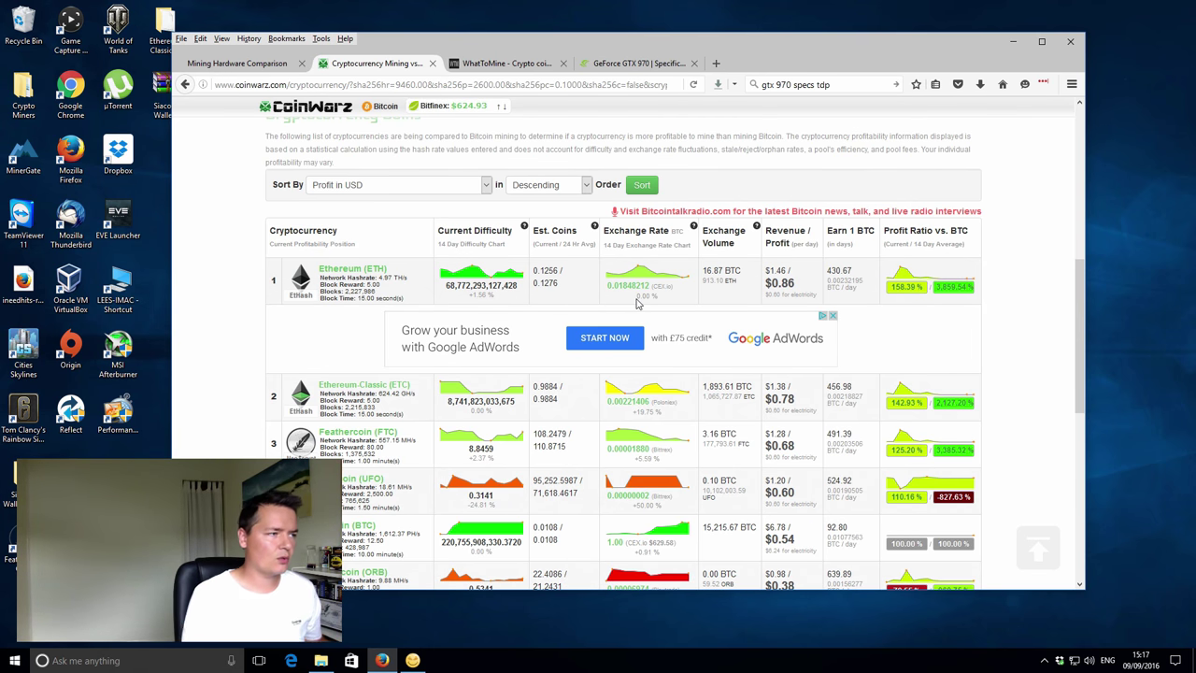
scroll(715, 287, up, 2)
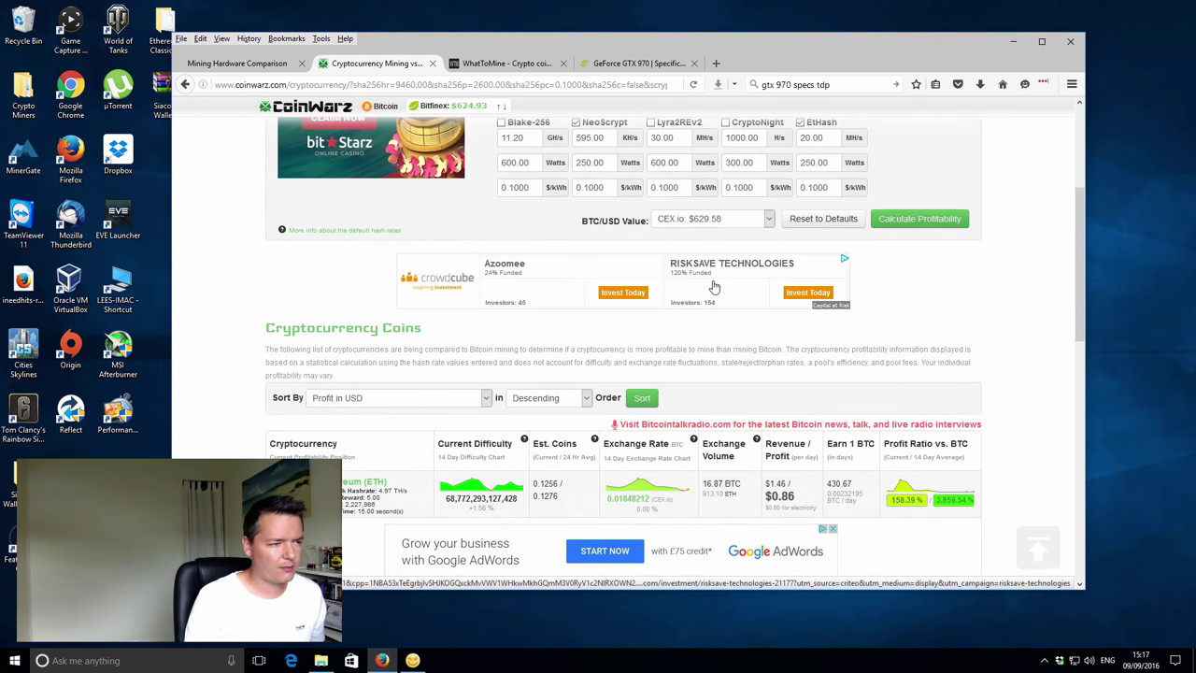
scroll(715, 287, up, 2)
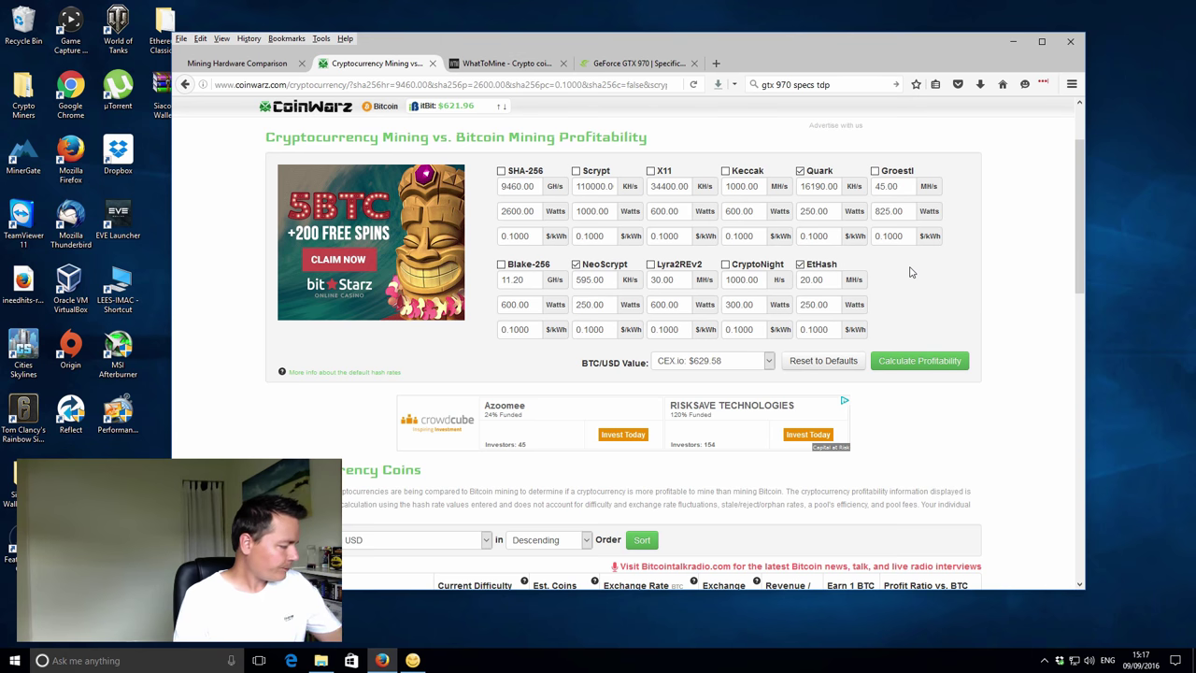
Deselect every algorithm in the WhatToMine GPU calculator, from X11 through Blake (2b).
click(500, 64)
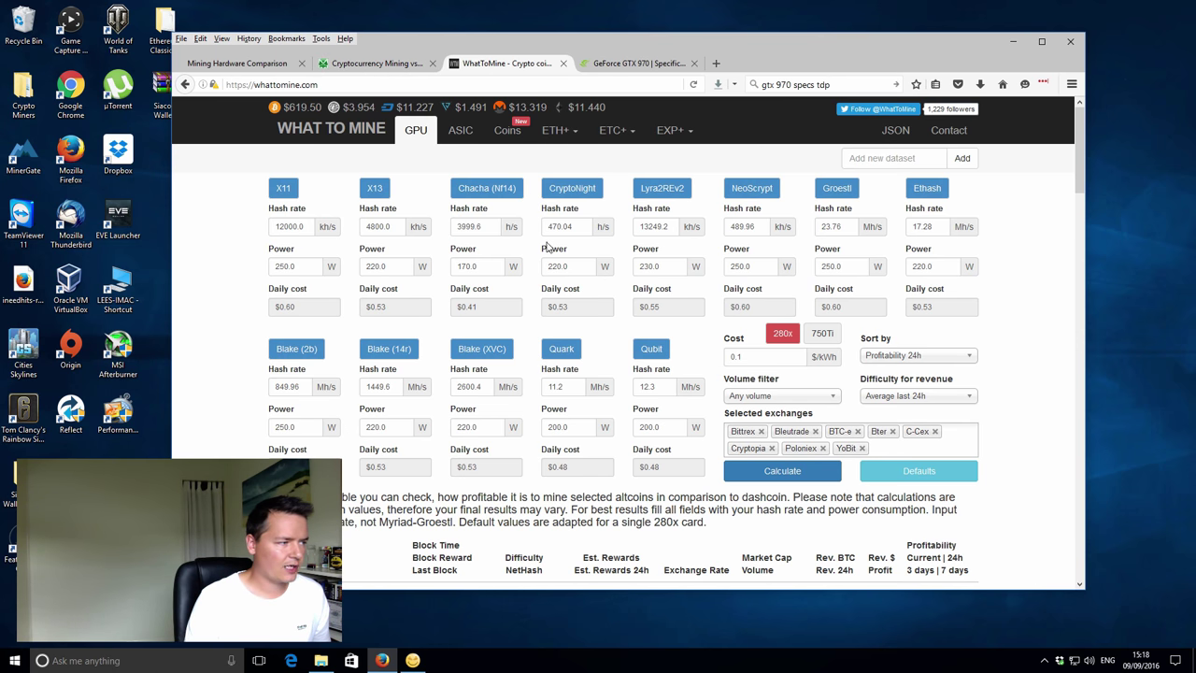
click(283, 189)
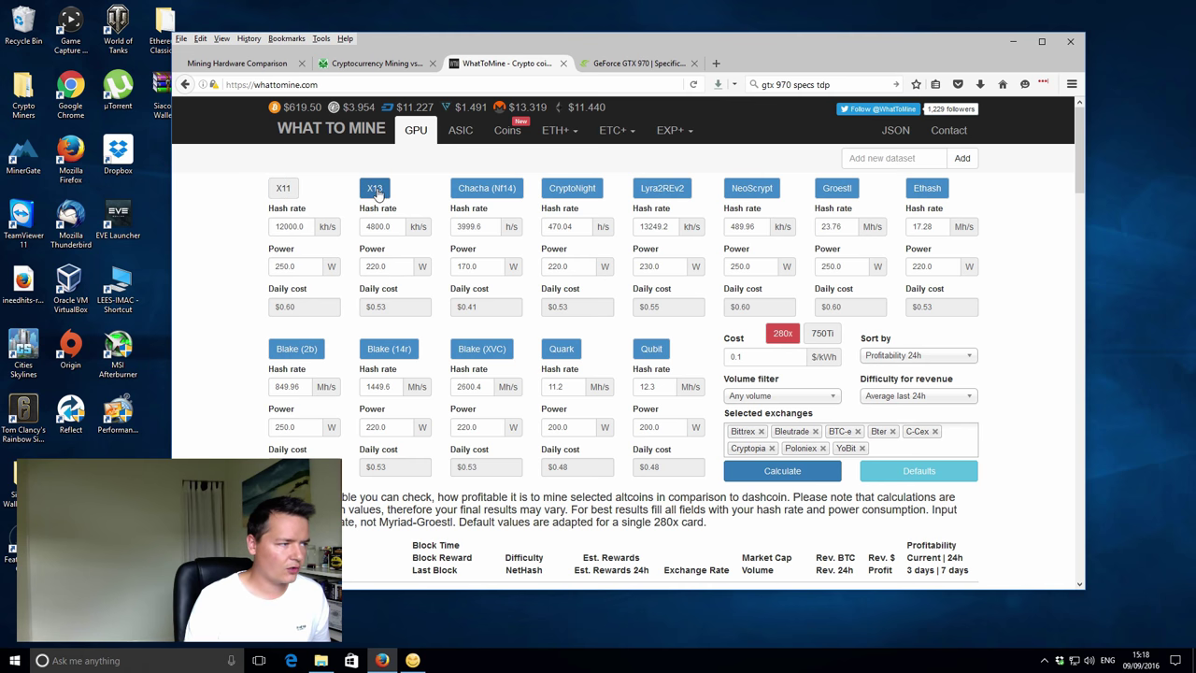
click(375, 189)
click(500, 189)
click(572, 189)
click(663, 189)
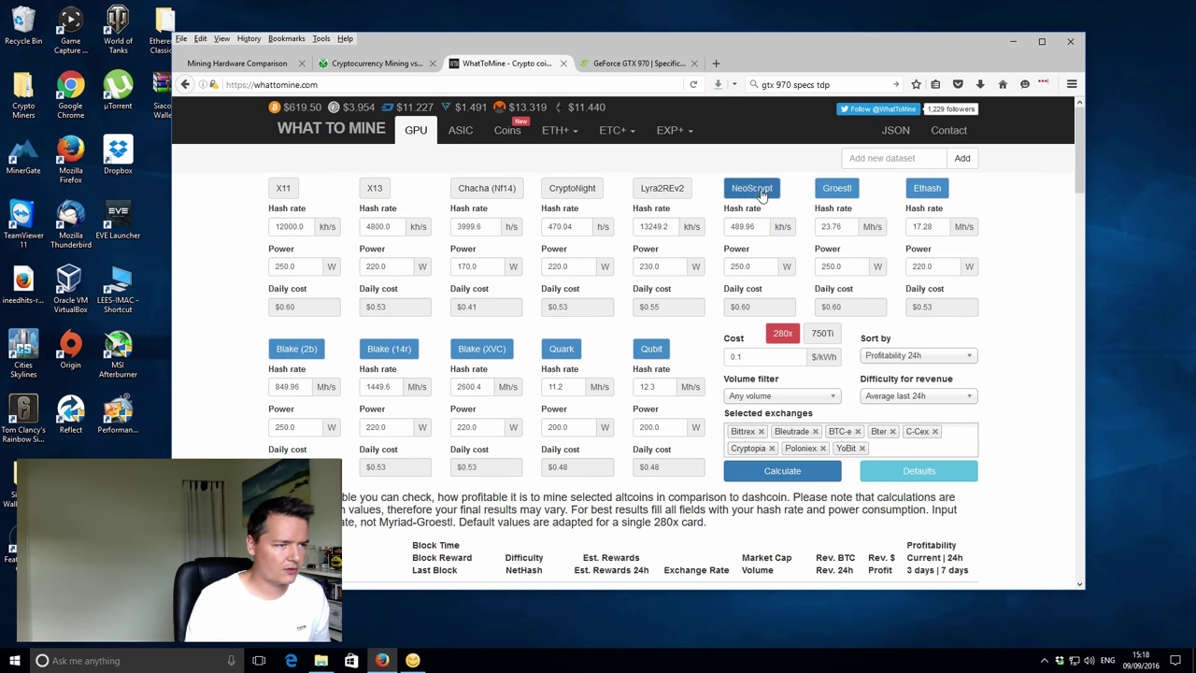
click(752, 189)
click(838, 188)
click(927, 189)
click(651, 349)
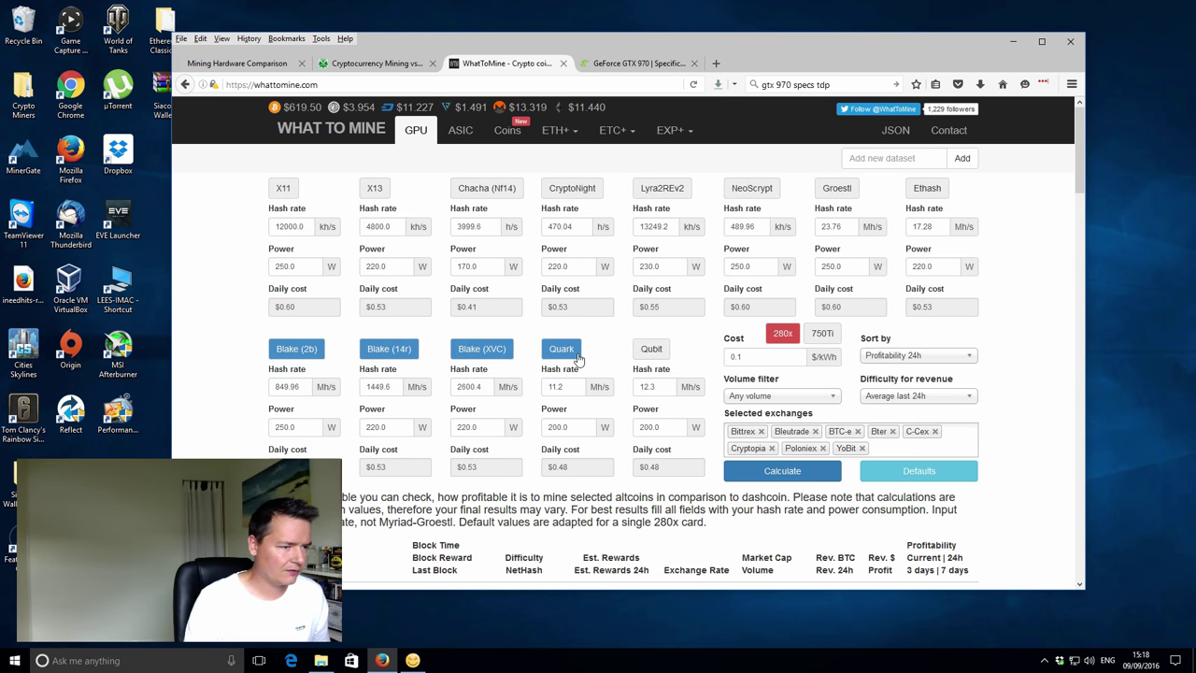
click(562, 349)
click(482, 349)
click(389, 349)
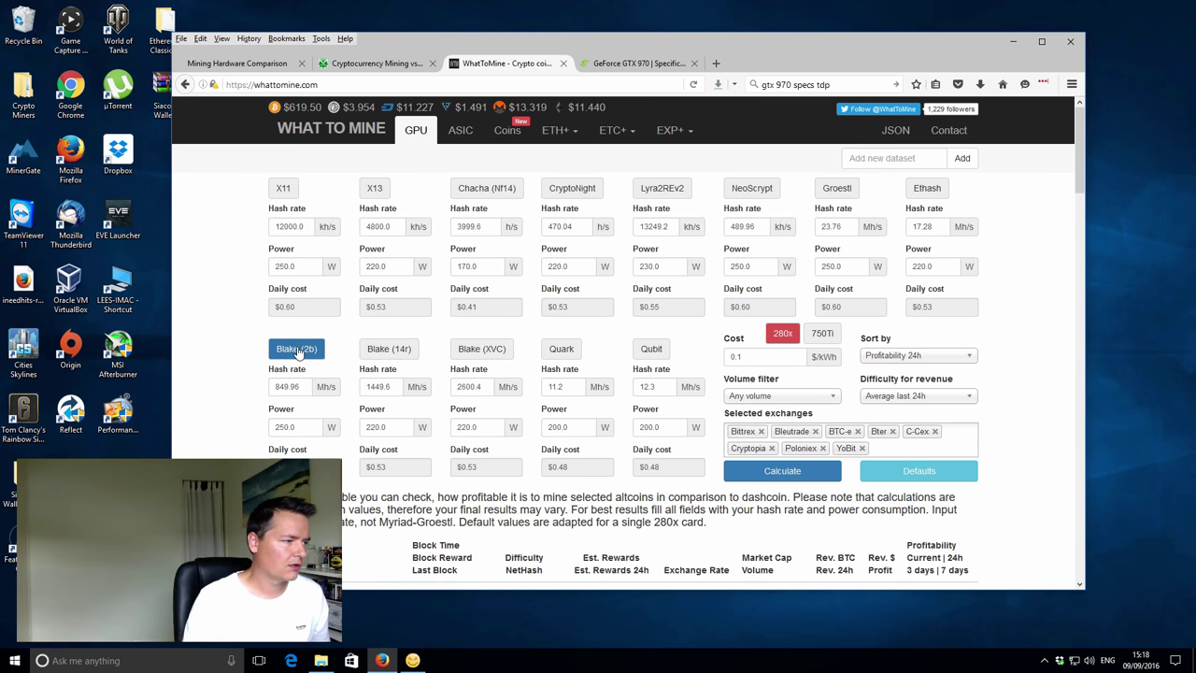
click(296, 349)
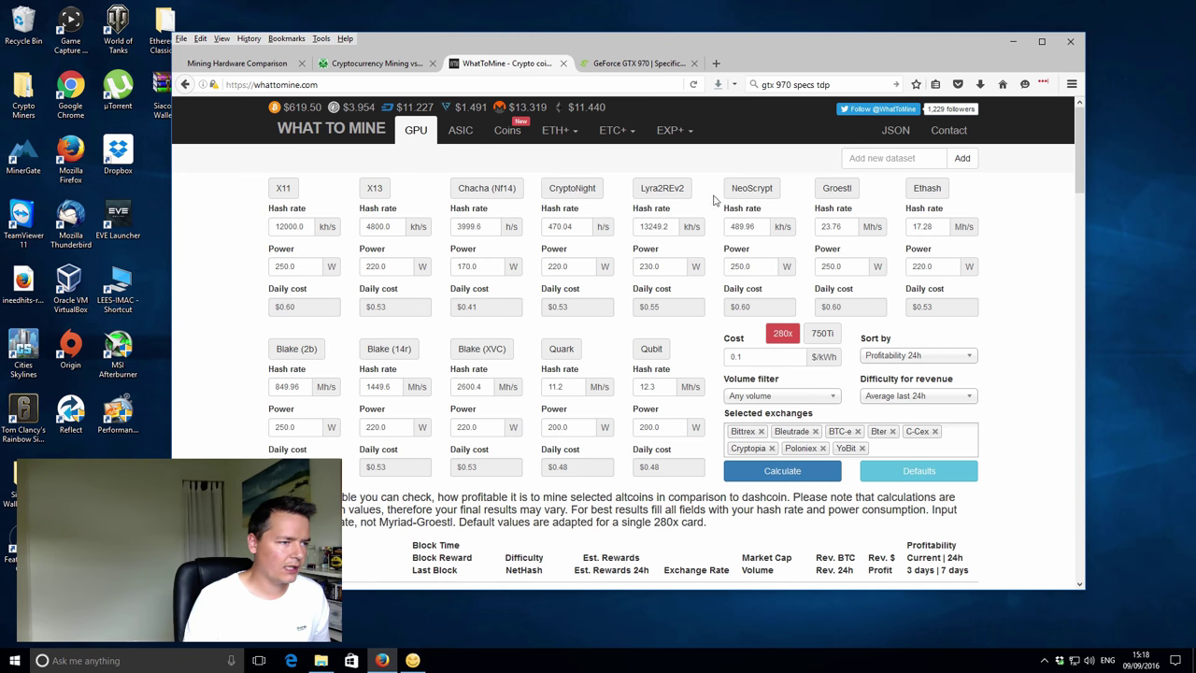
Reselect only NeoScrypt, Ethash and Quark, then return to CoinWarz.
click(745, 190)
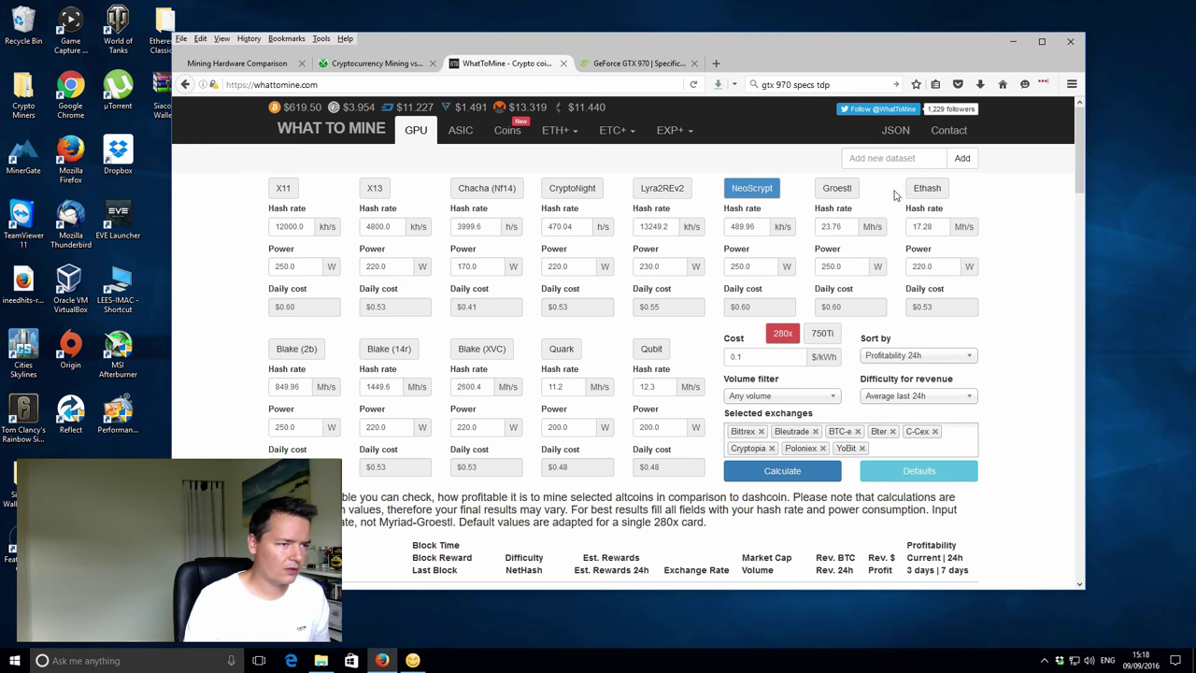
click(925, 189)
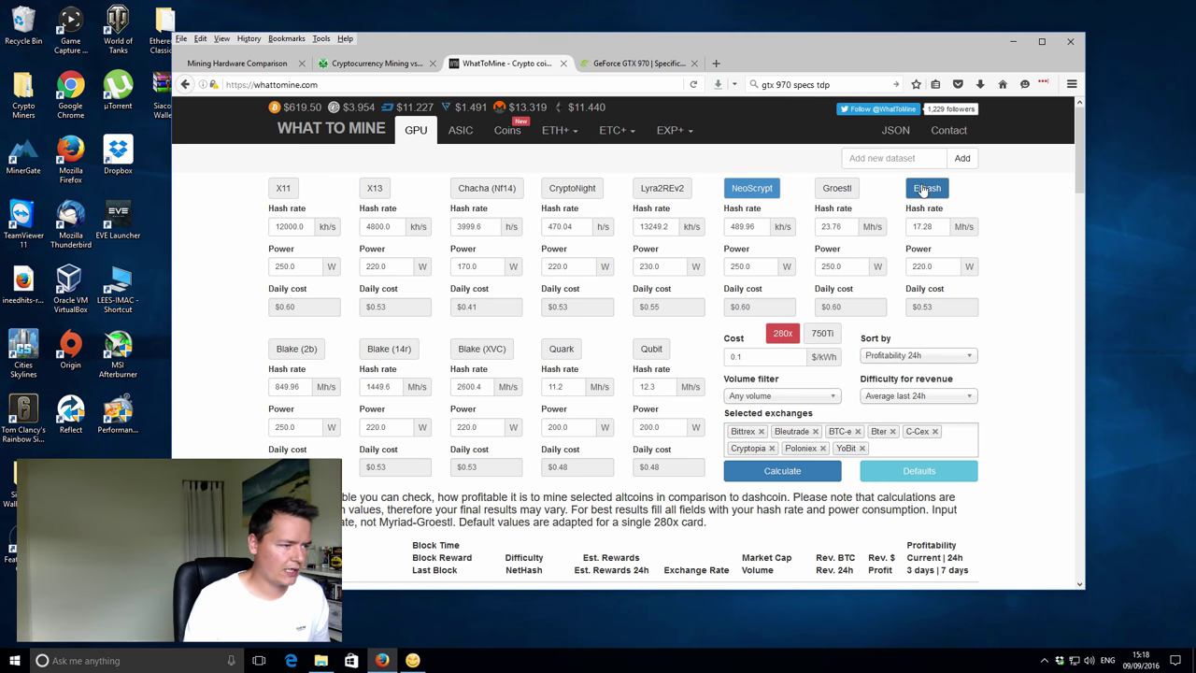
click(558, 351)
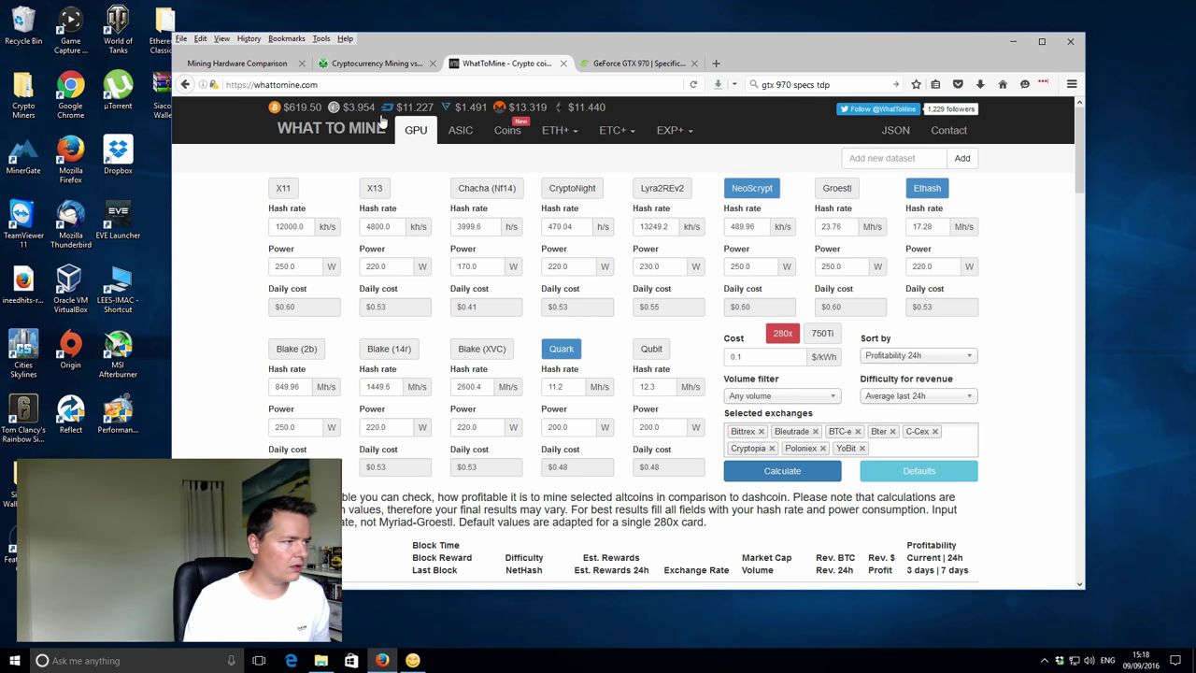
click(402, 63)
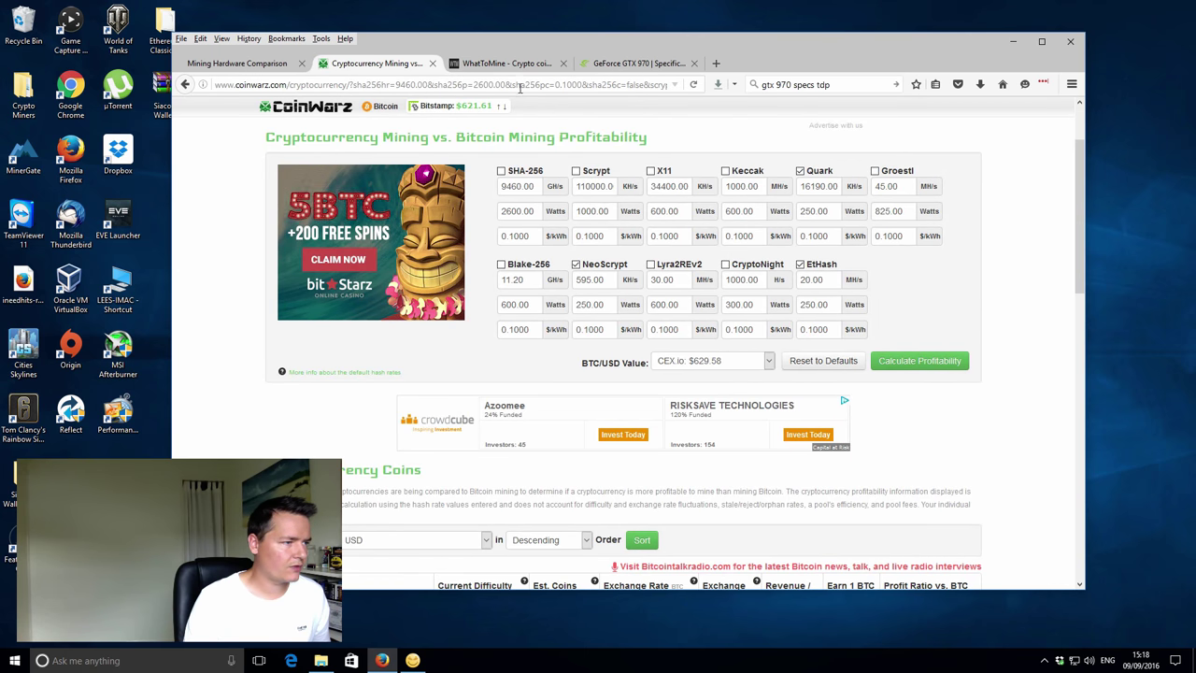
Enter NeoScrypt 595 kh/s and Ethash 20 Mh/s at 250 W.
click(516, 64)
drag(762, 224, 696, 221)
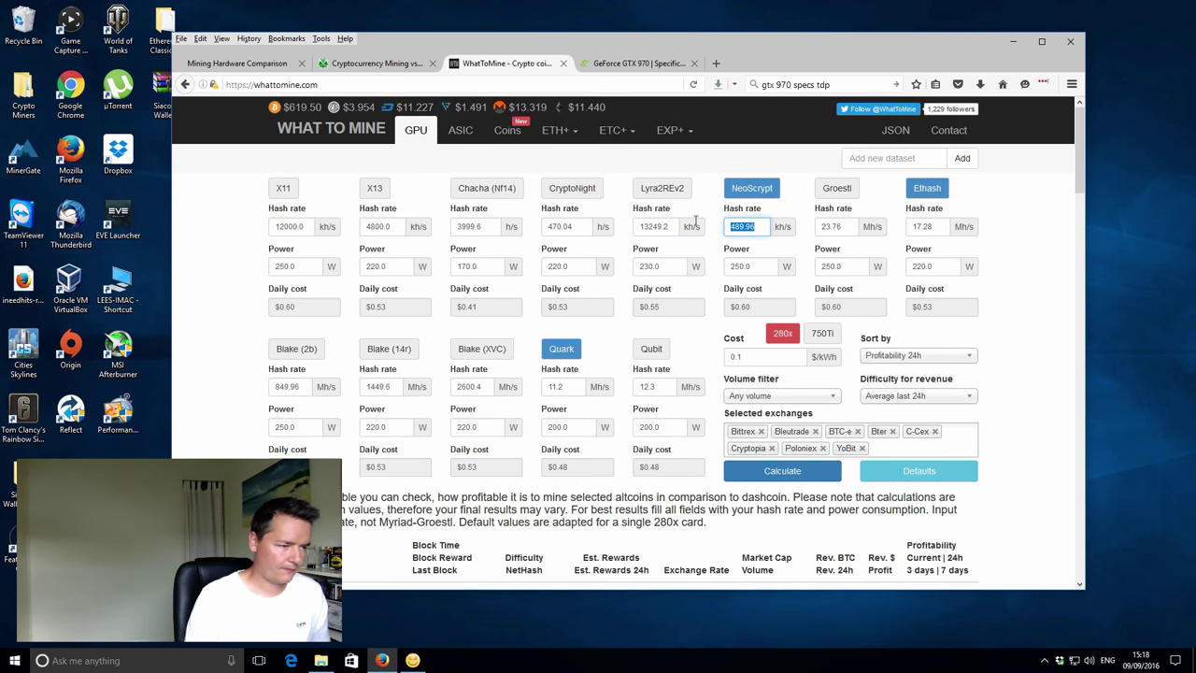
text(595)
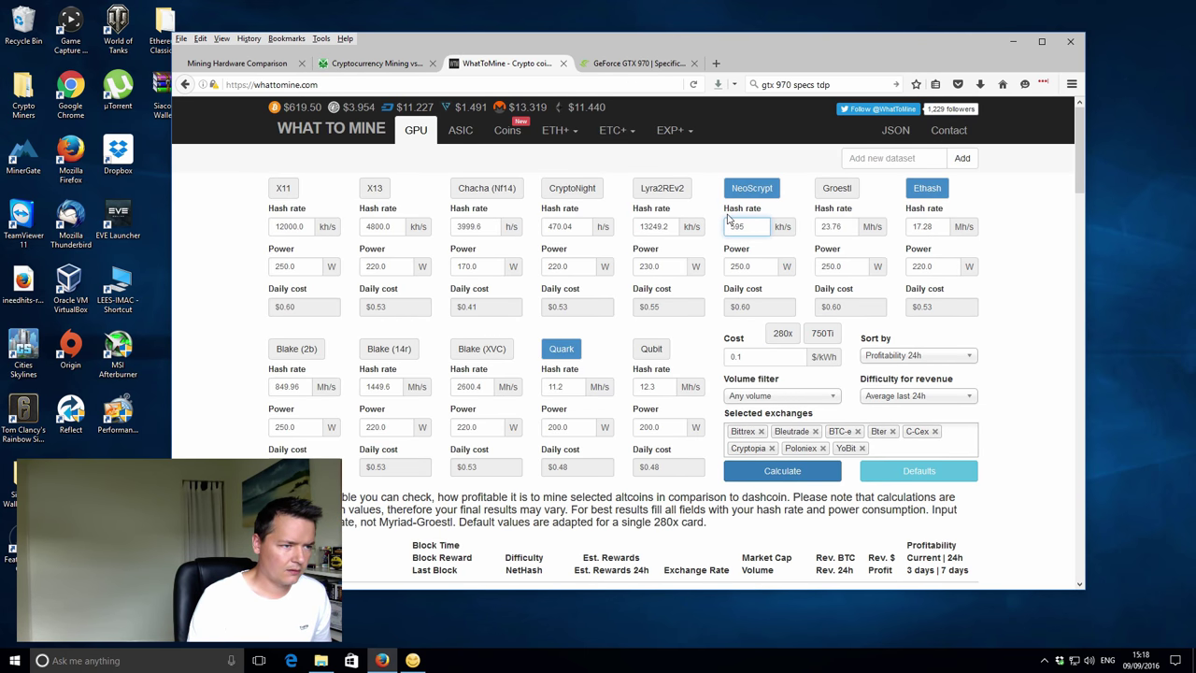
drag(930, 226, 906, 227)
text(20)
drag(939, 268, 905, 270)
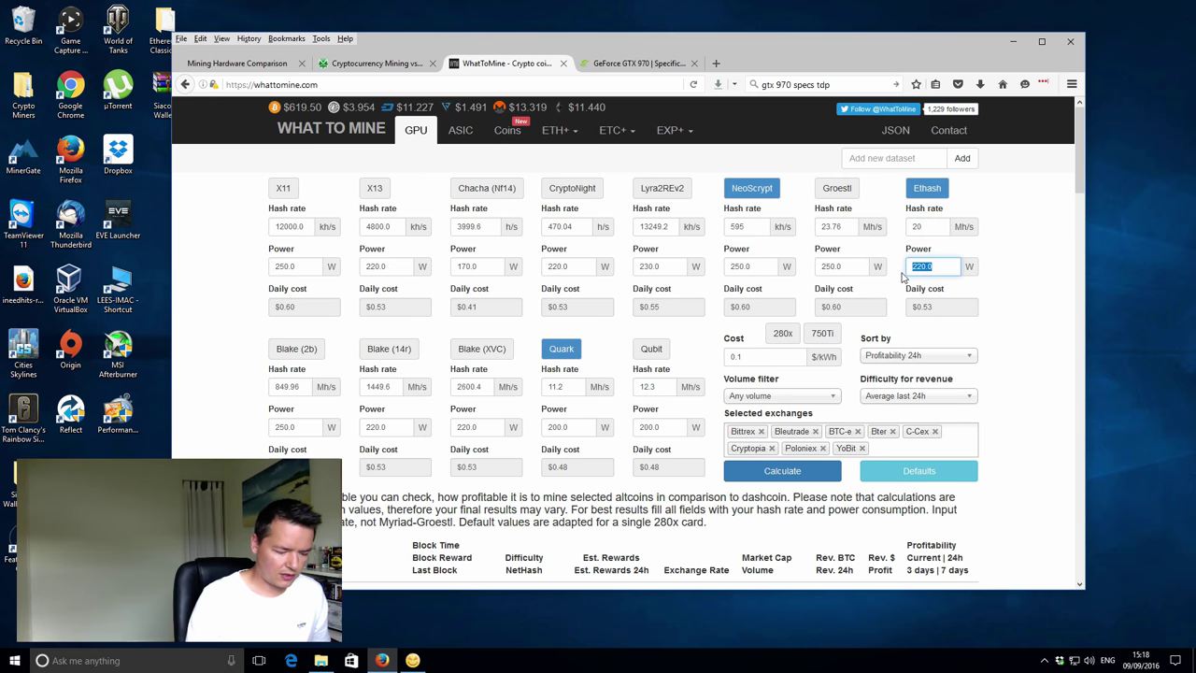
text(250)
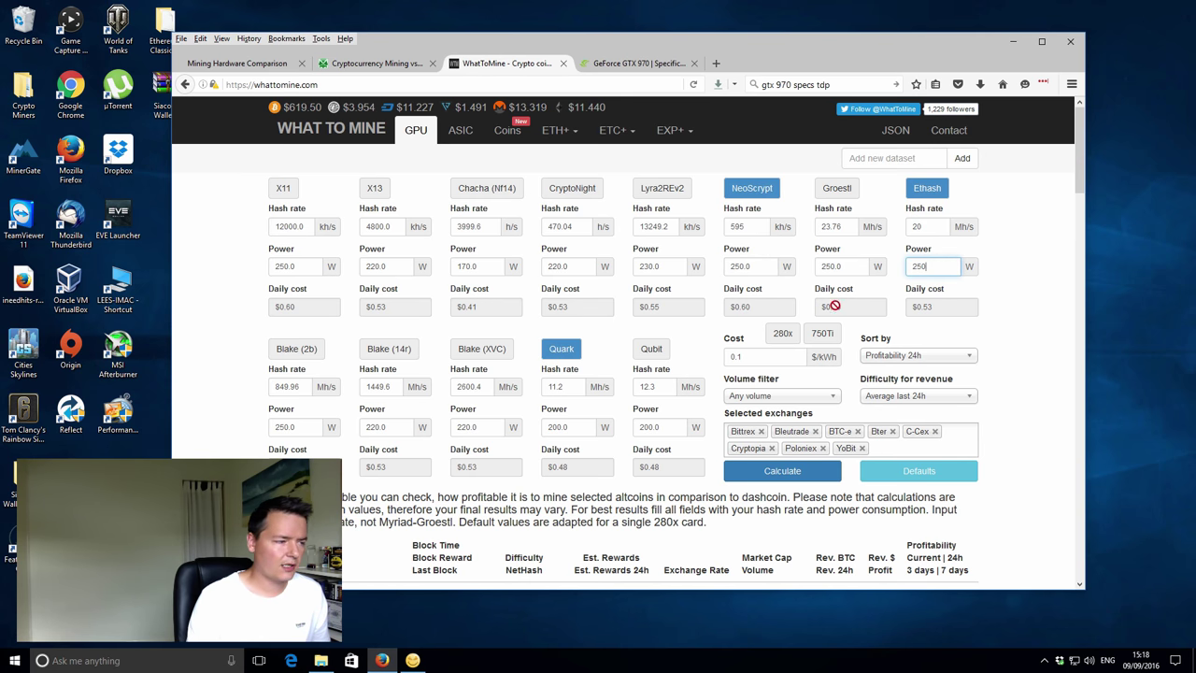
Enter Quark 16.190 Mh/s at 250 W, checked against the NiceHash benchmark.
click(566, 386)
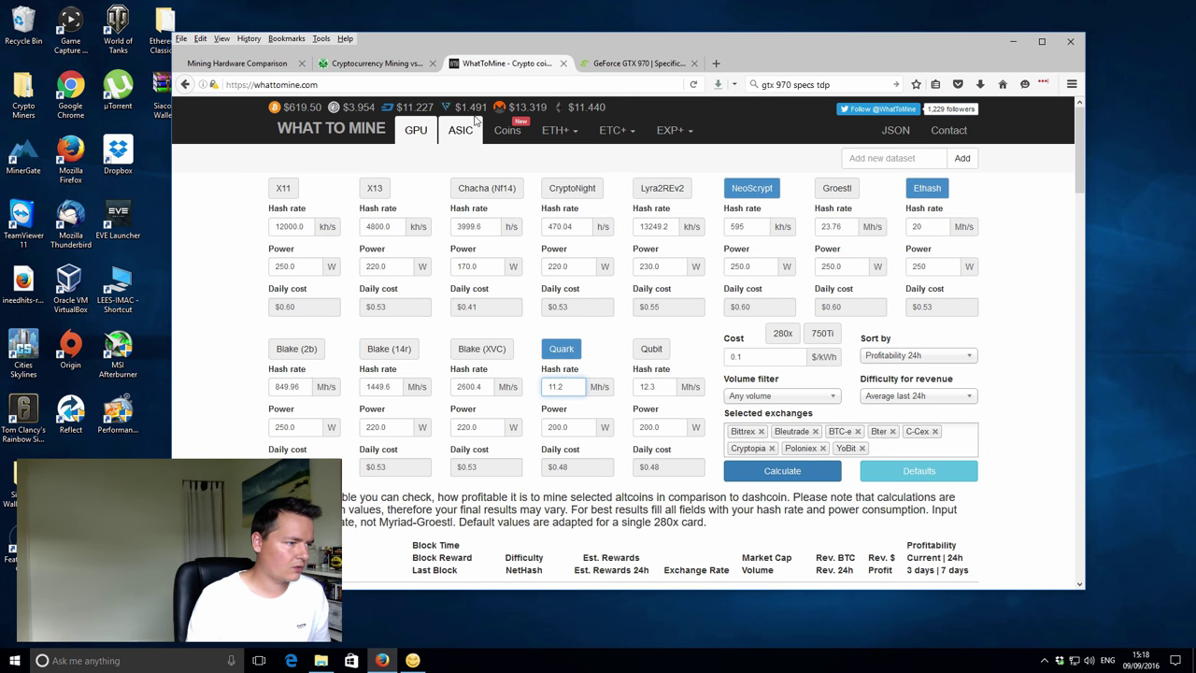
click(412, 661)
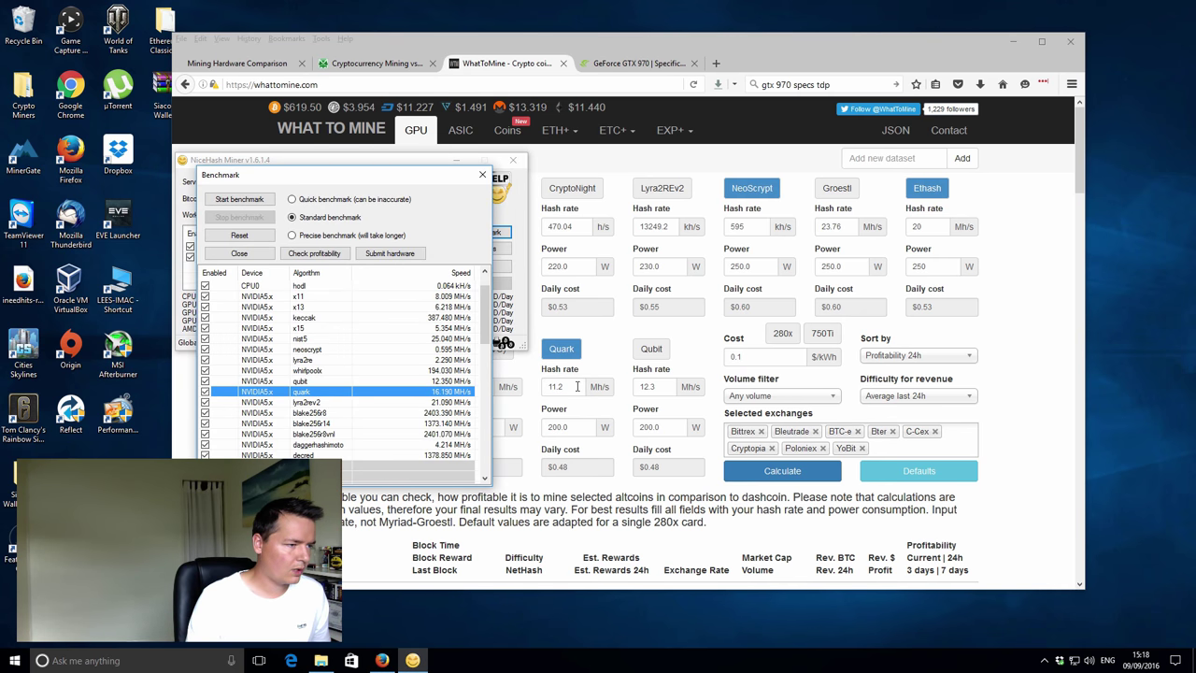
drag(573, 387, 528, 389)
text(190)
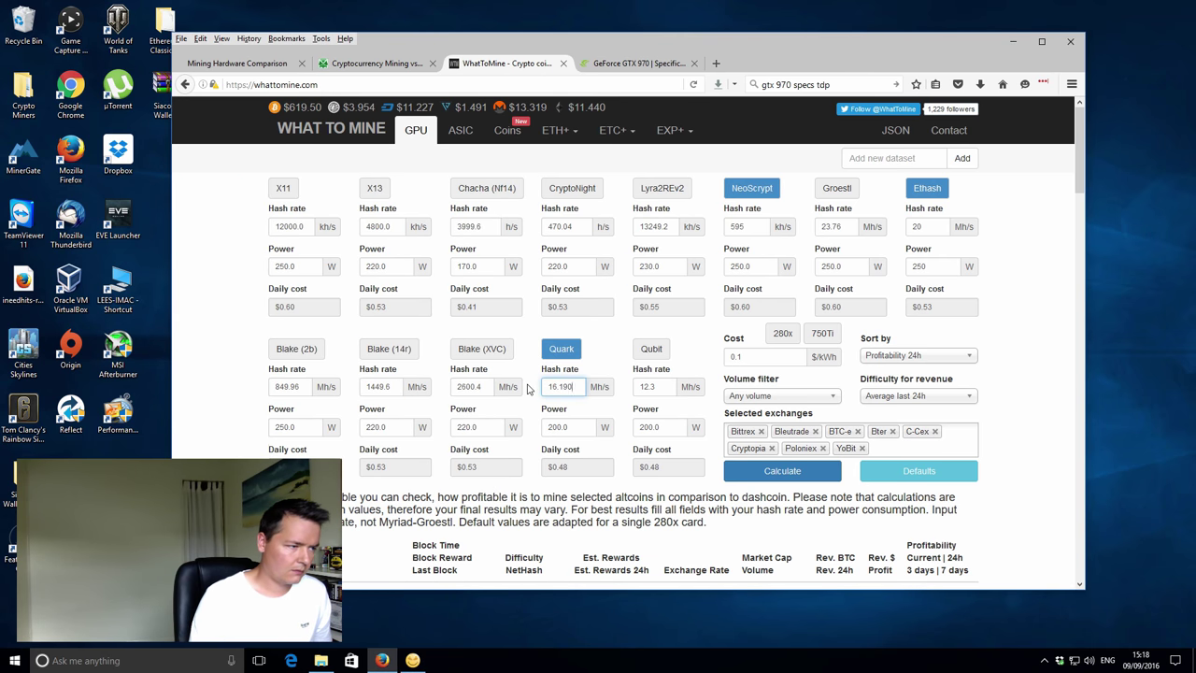
text(6.190)
drag(591, 427, 523, 427)
text(250)
click(623, 416)
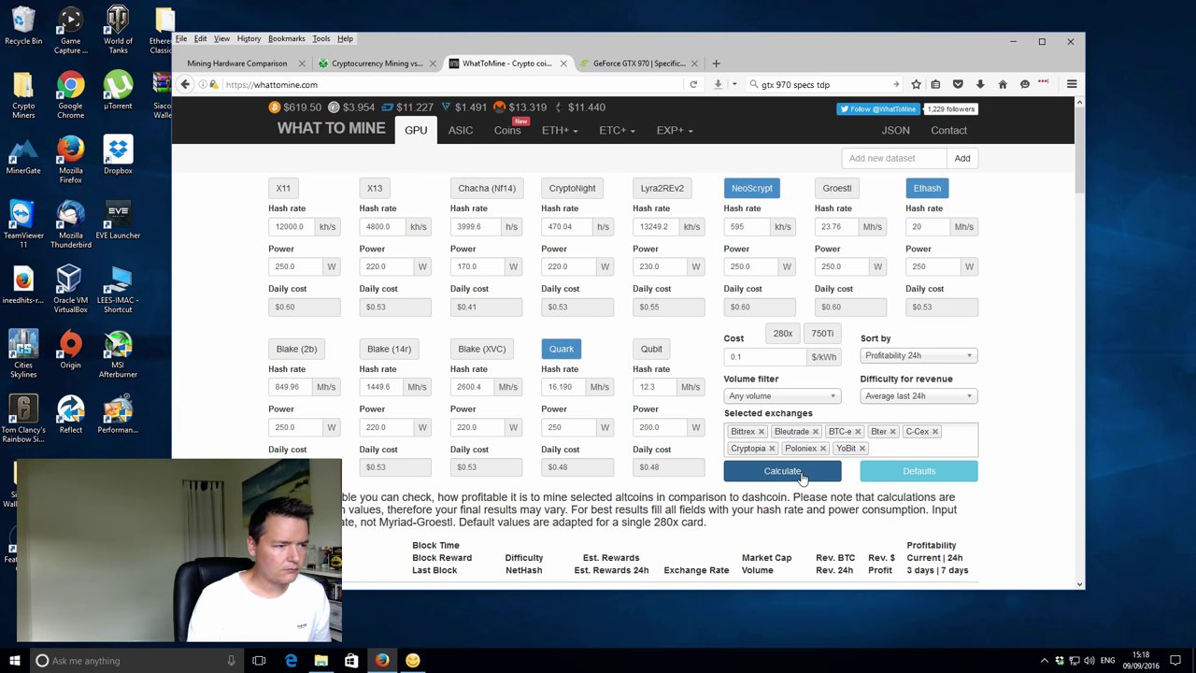
Set cost to 0.1 $/kWh, calculate, and review results led by Feathercoin at $0.87 daily.
click(760, 356)
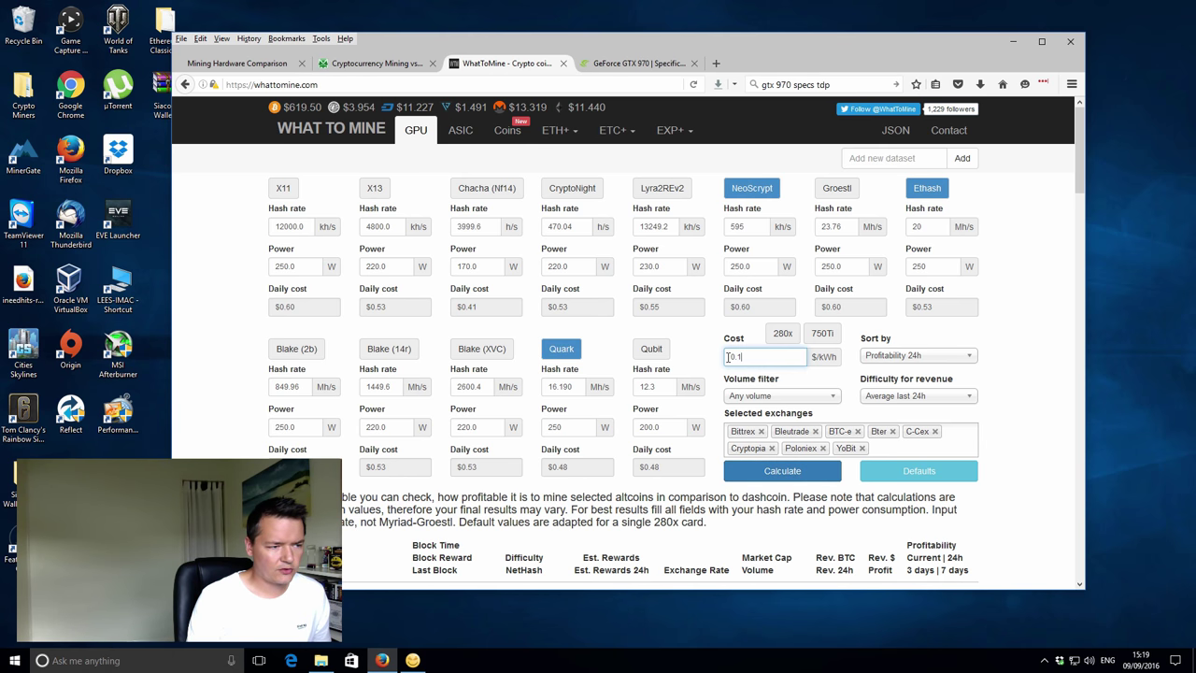
text(0.1)
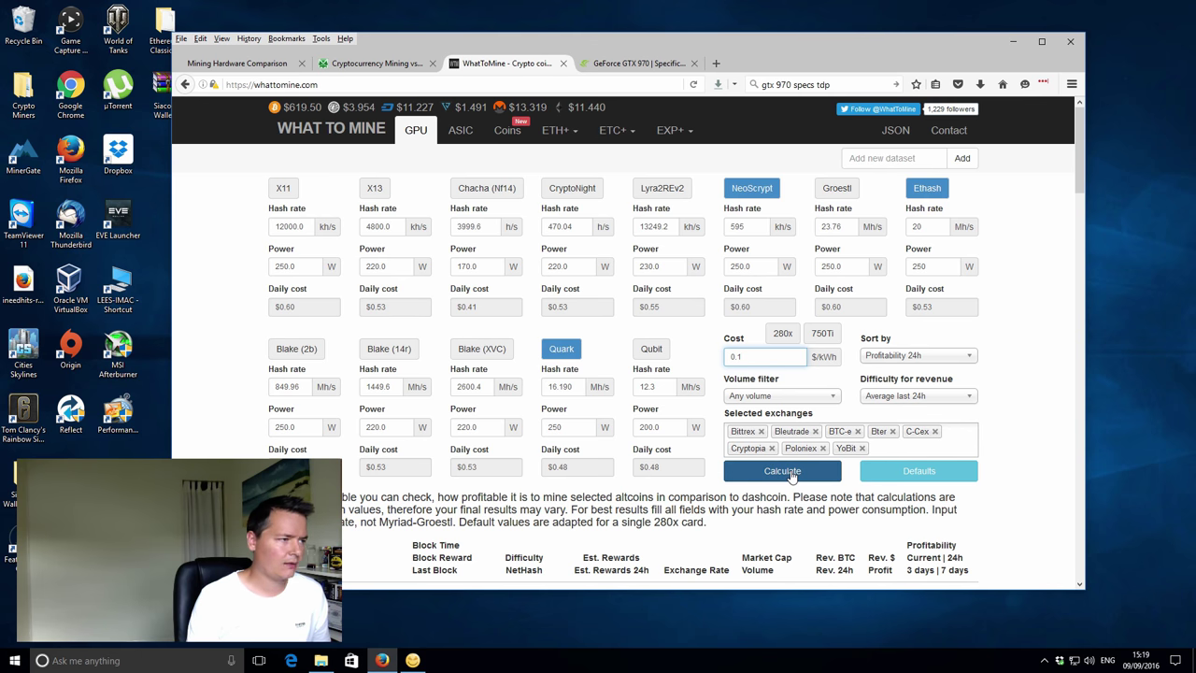
click(791, 473)
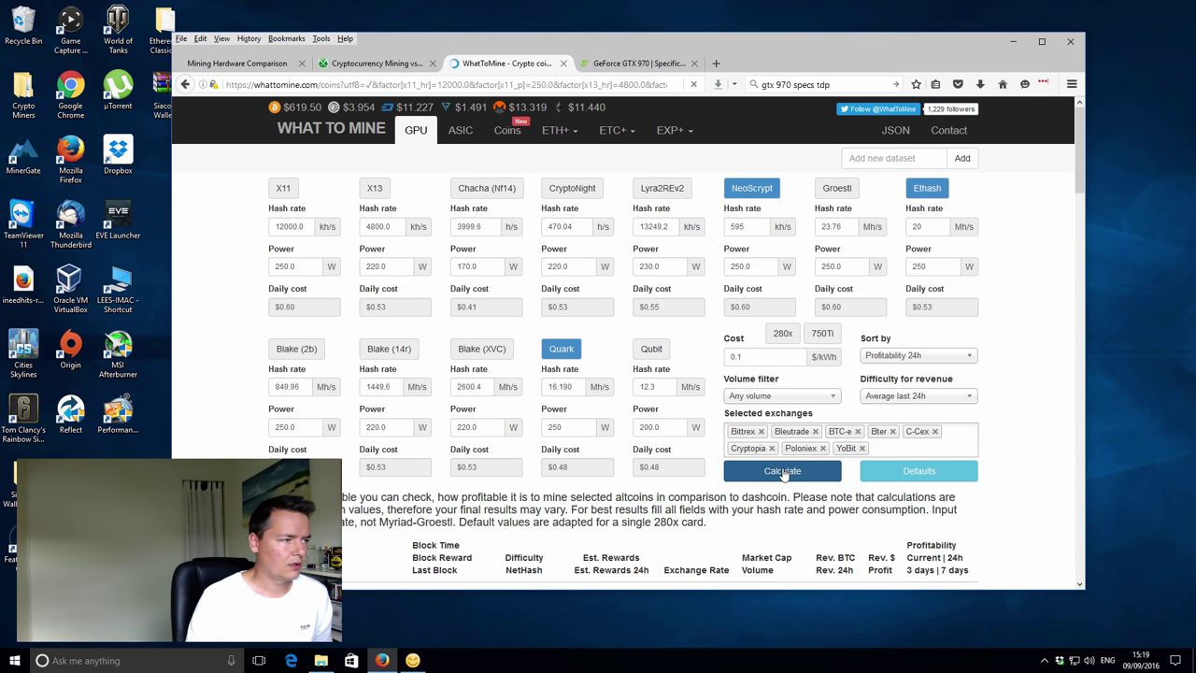
scroll(983, 435, down, 5)
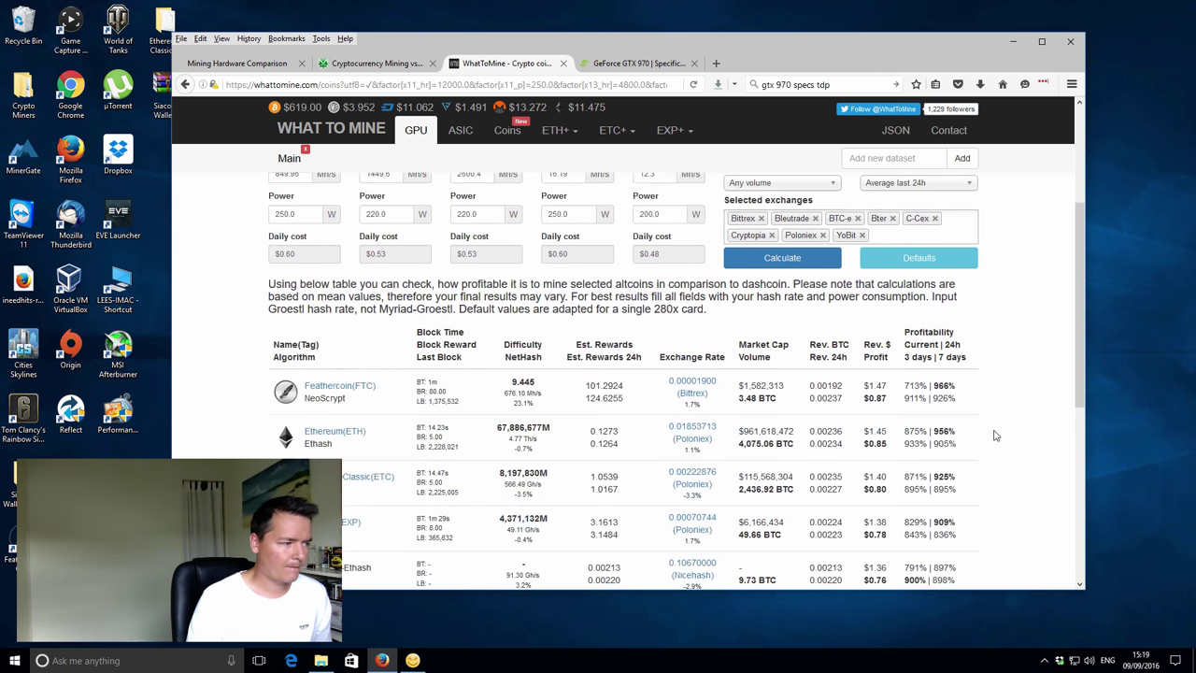
scroll(996, 435, down, 1)
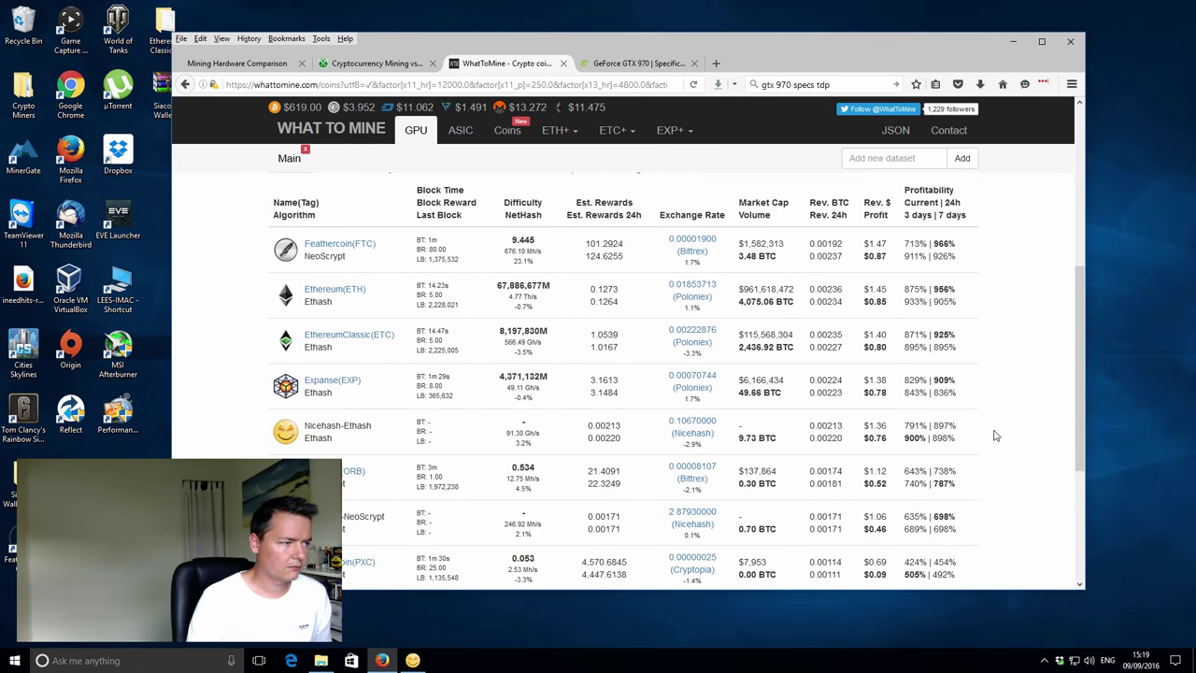
scroll(996, 436, up, 1)
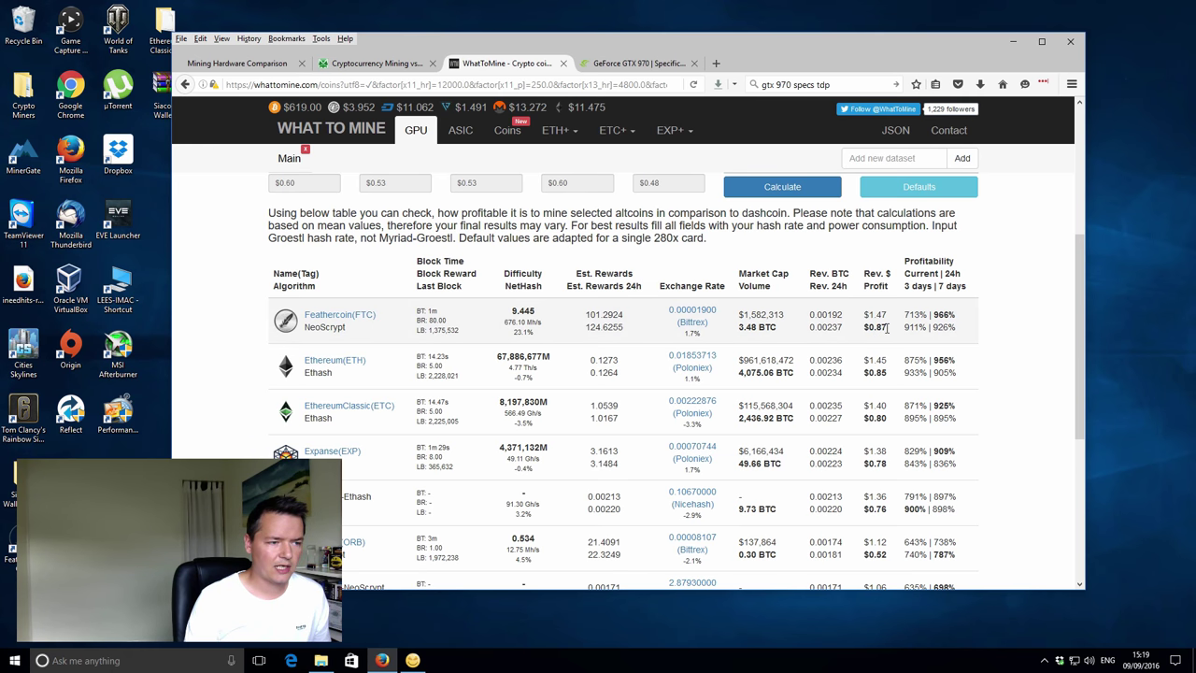
scroll(995, 338, down, 1)
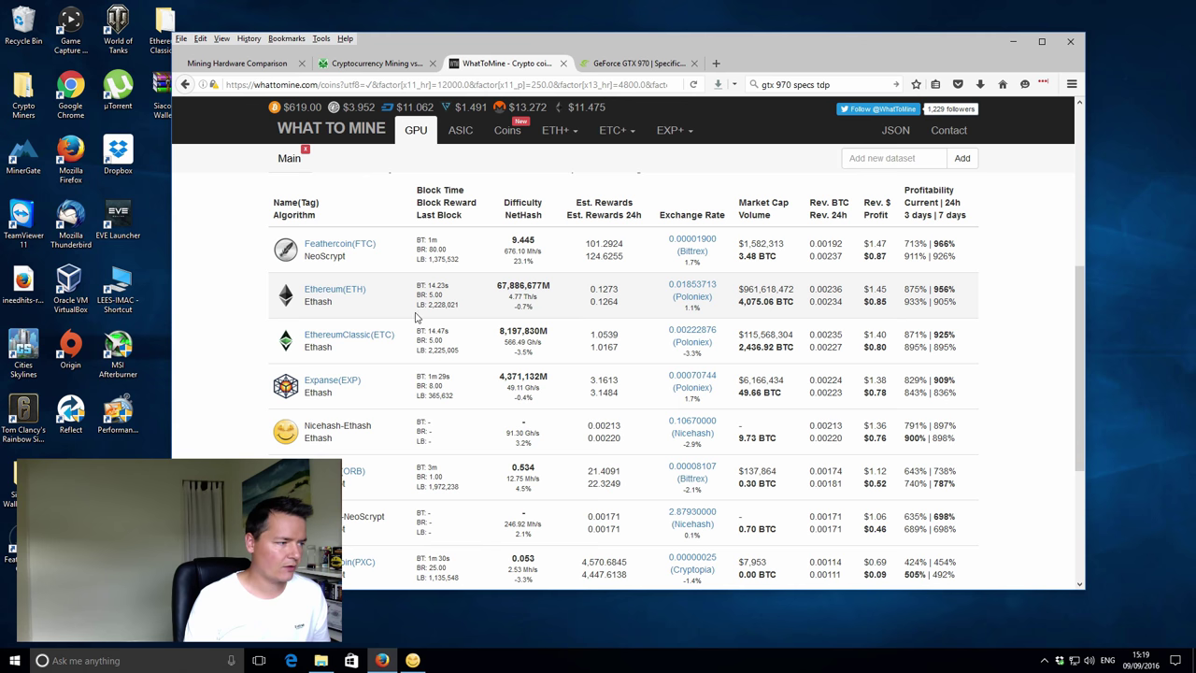
scroll(342, 367, down, 1)
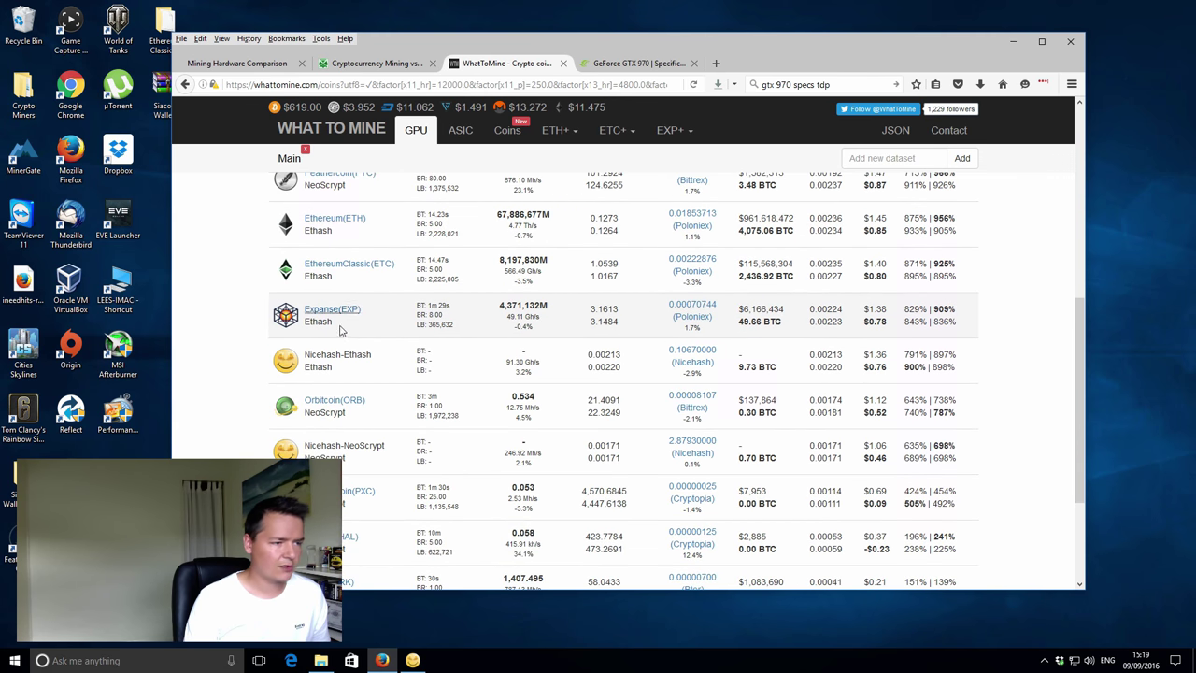
scroll(395, 433, up, 3)
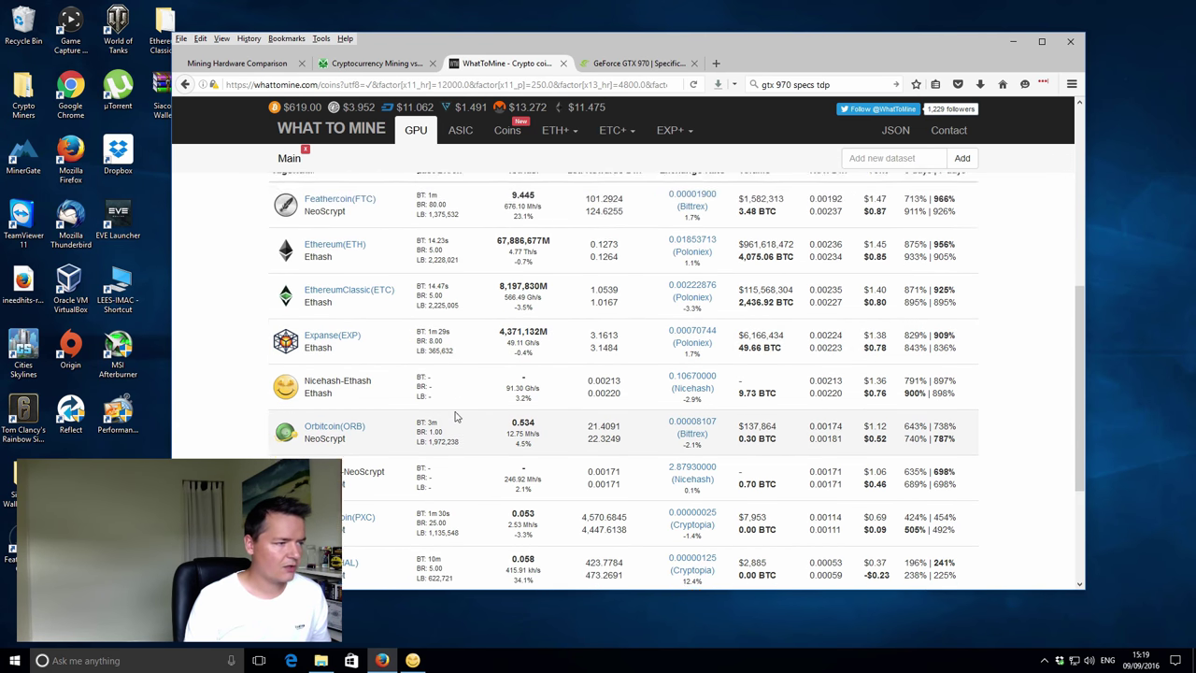
click(369, 62)
scroll(269, 233, down, 5)
scroll(268, 233, down, 4)
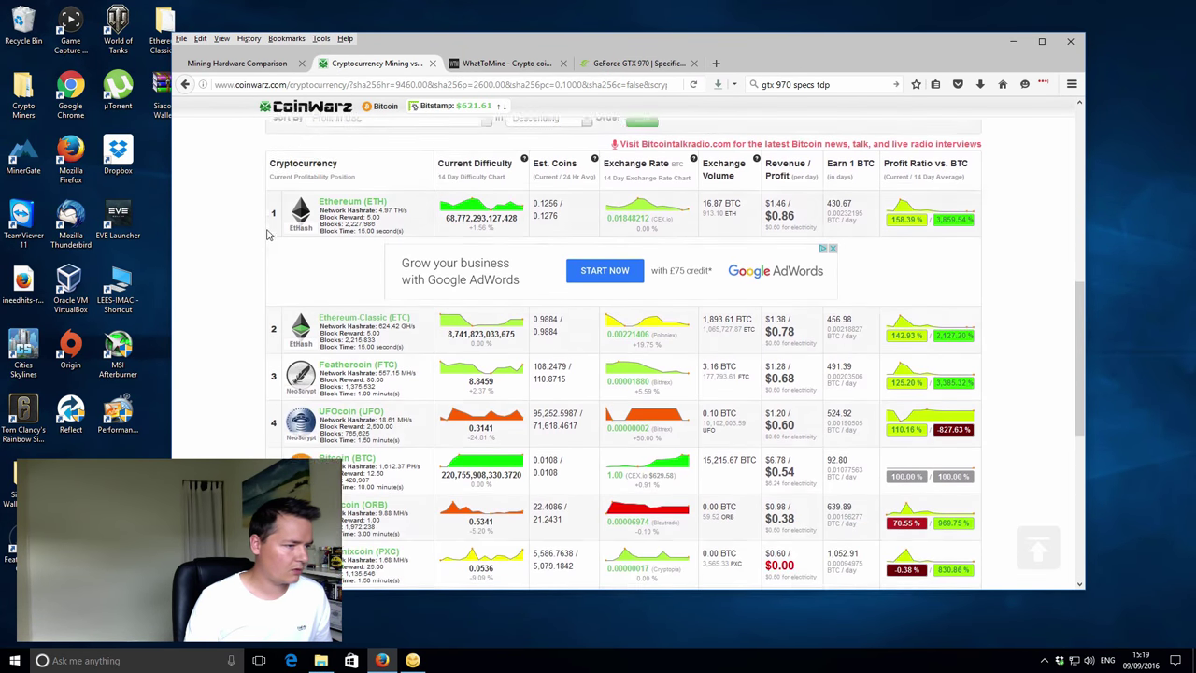
scroll(524, 215, down, 2)
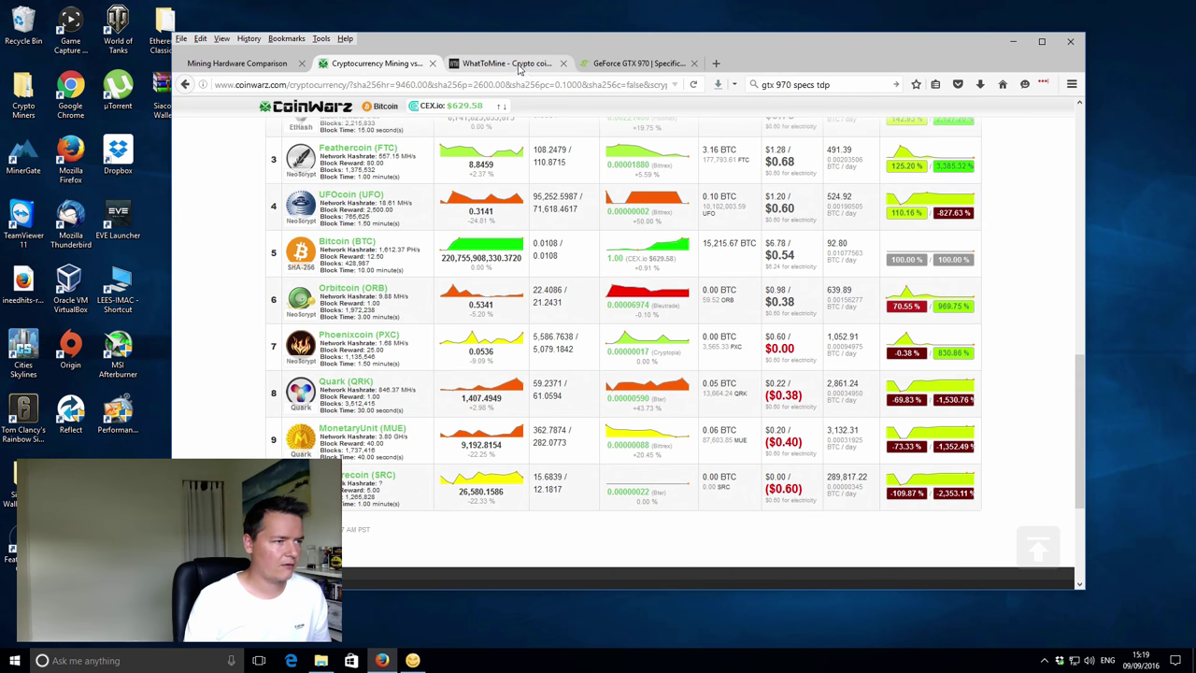
click(519, 65)
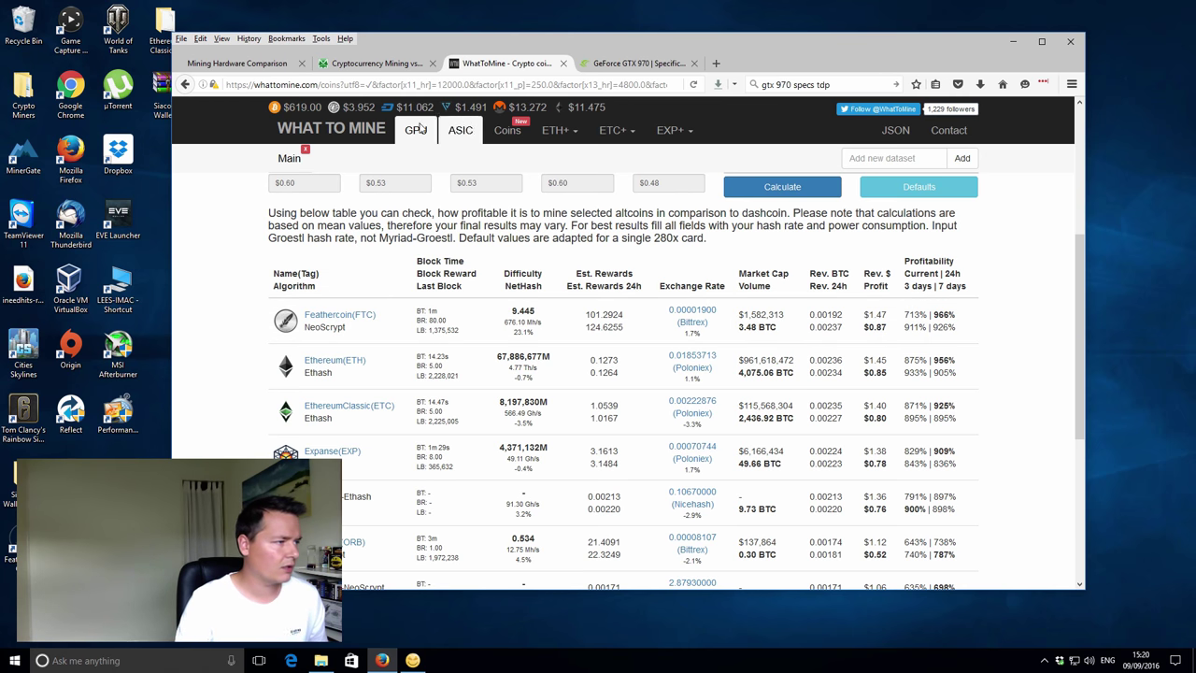
key(ctrl+shift+Tab)
scroll(532, 219, up, 3)
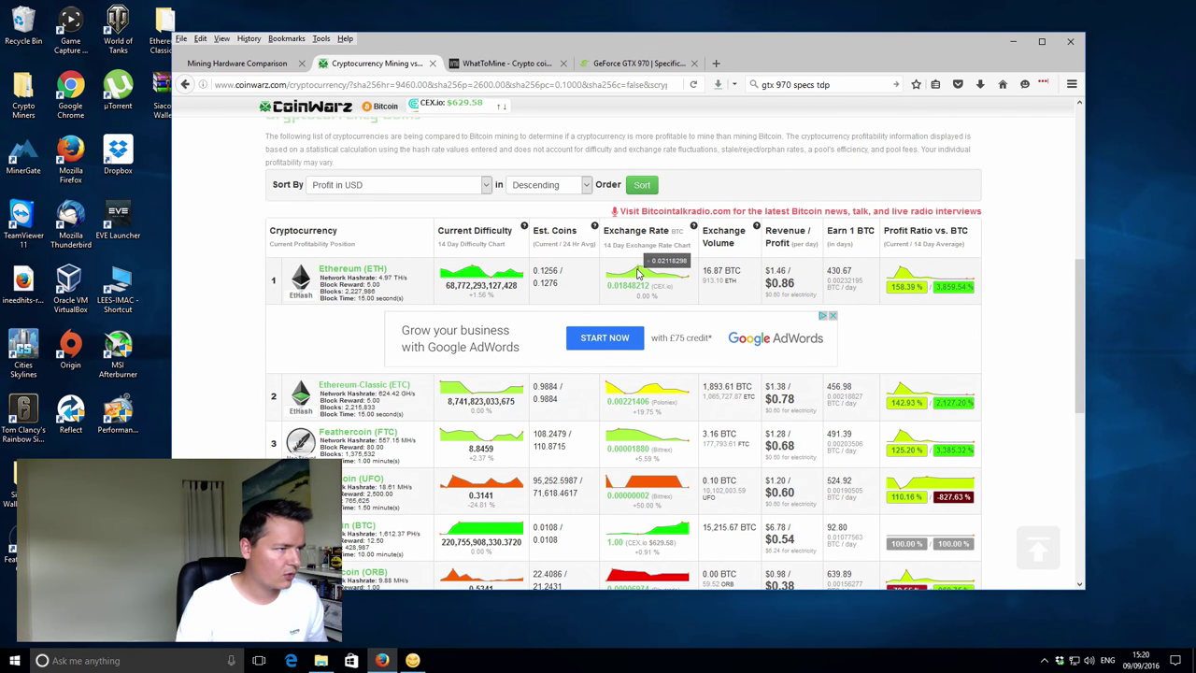
key(ctrl+Tab)
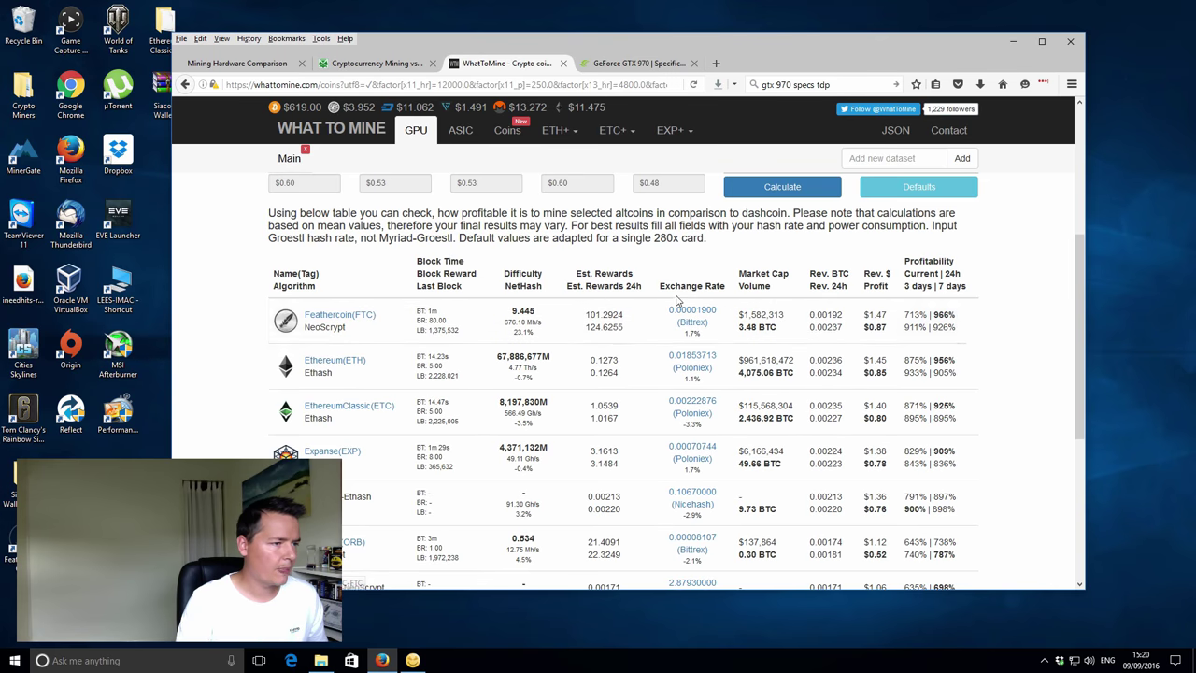
scroll(683, 304, up, 3)
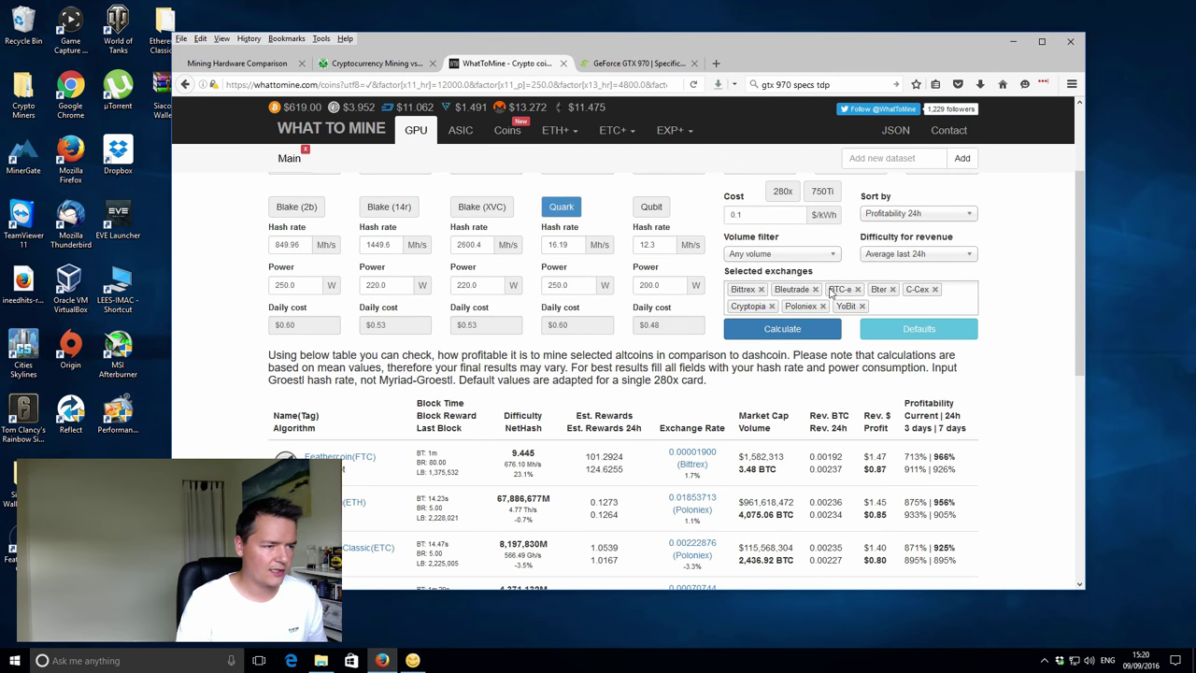
scroll(813, 313, down, 4)
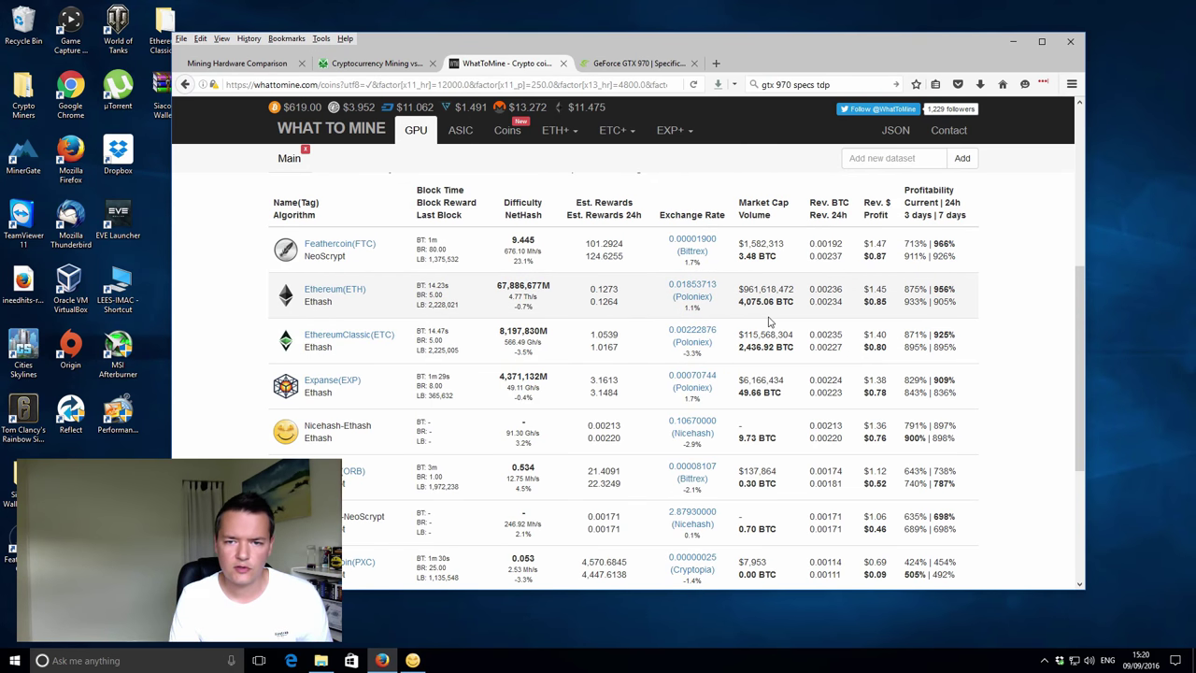